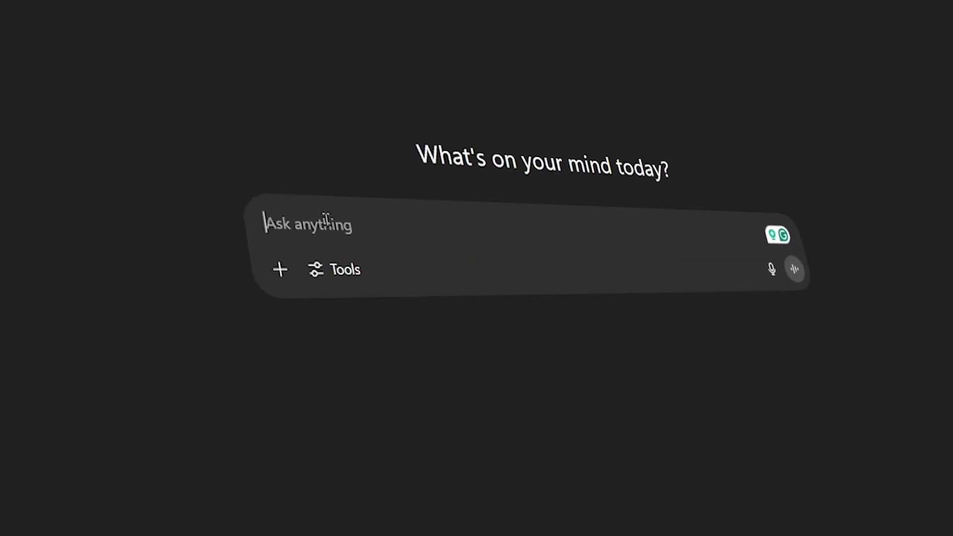
- Paste the copied scene dialogue into the ChatGPT prompt and start a new line beneath Maria's last line
{"action": "right_click", "coordinate": [328, 225]}
{"action": "left_click", "coordinate": [429, 443]}
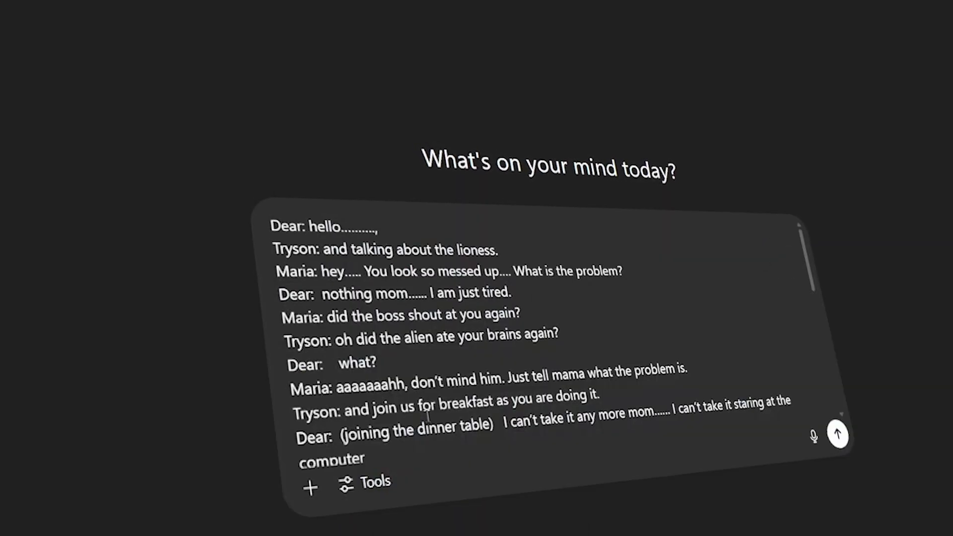
{"action": "scroll", "coordinate": [432, 376], "scroll_direction": "down", "scroll_amount": 10}
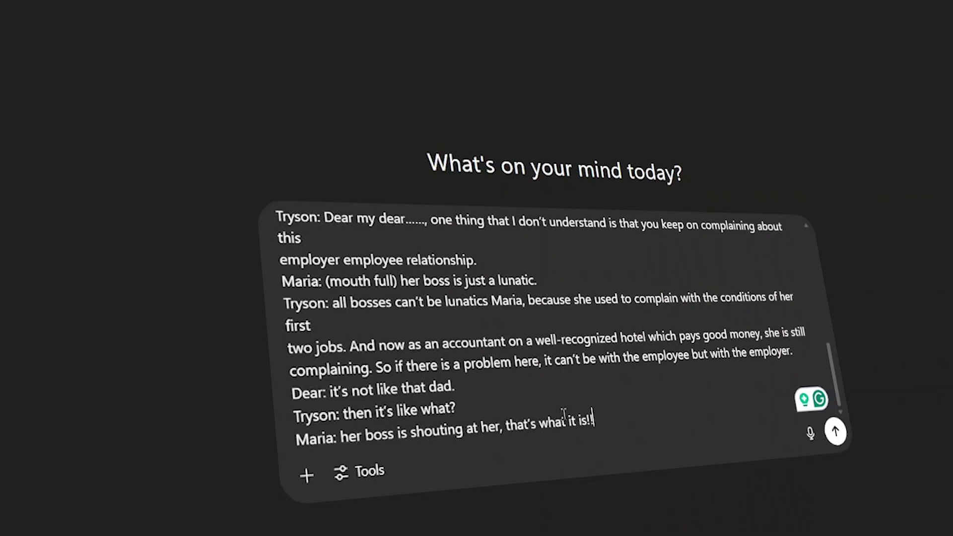
{"action": "key", "text": "shift+Return"}
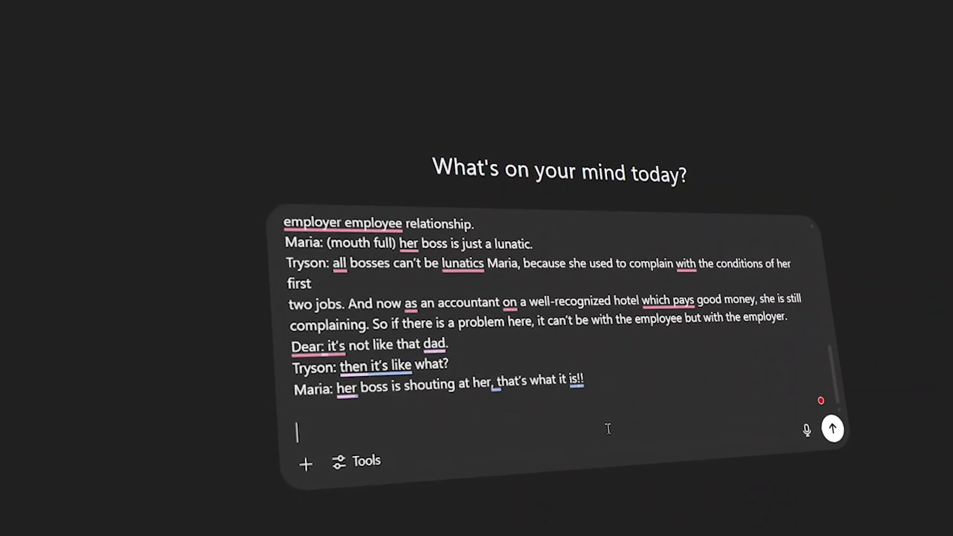
- Write the request "give me prompts i can use to create" below the pasted dialogue
{"action": "type", "text": "givem"}
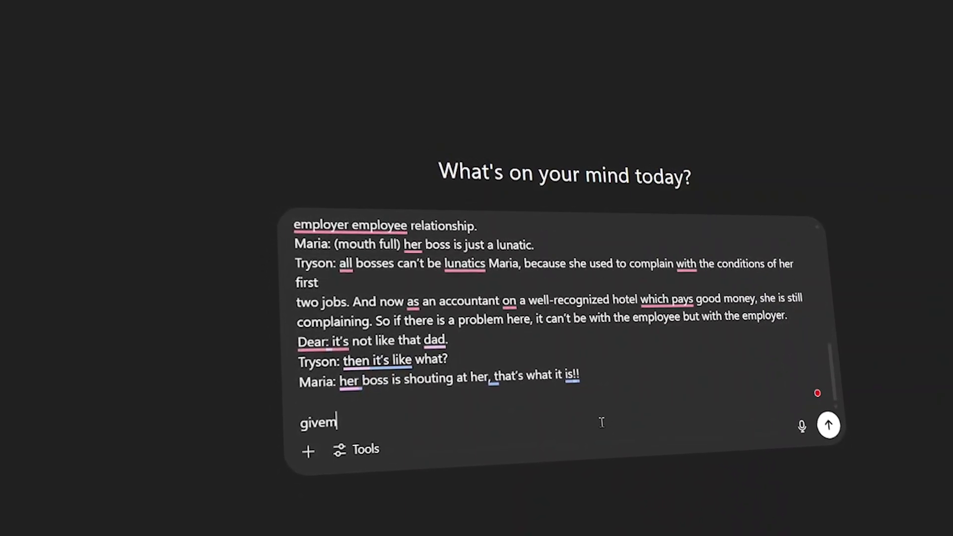
{"action": "key", "text": "BackSpace"}
{"action": "type", "text": "me "}
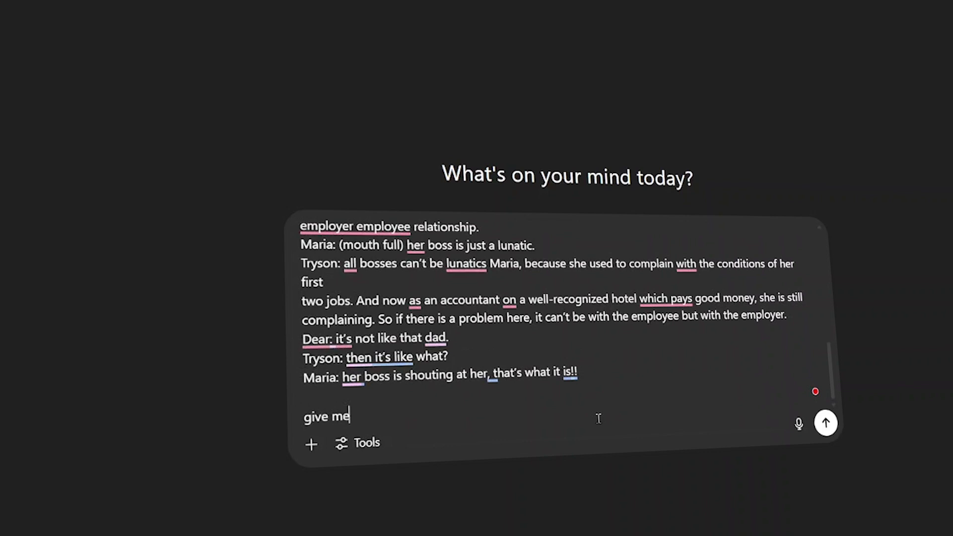
{"action": "type", "text": "prompt"}
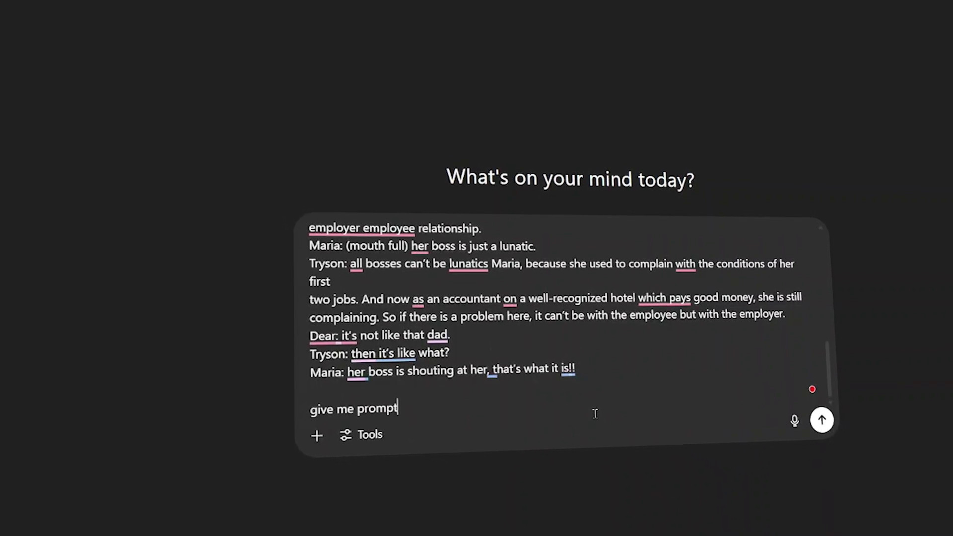
{"action": "type", "text": "s i can u"}
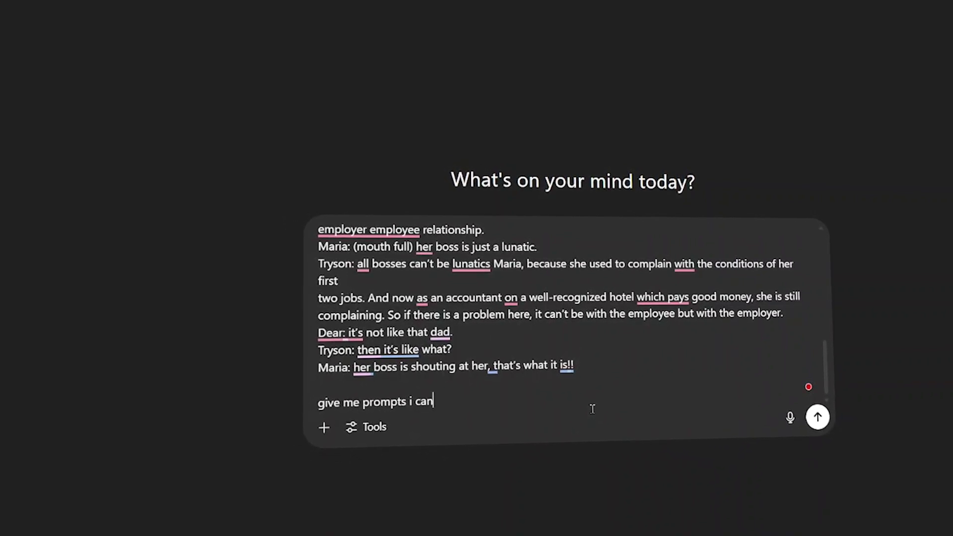
{"action": "type", "text": "se to cr"}
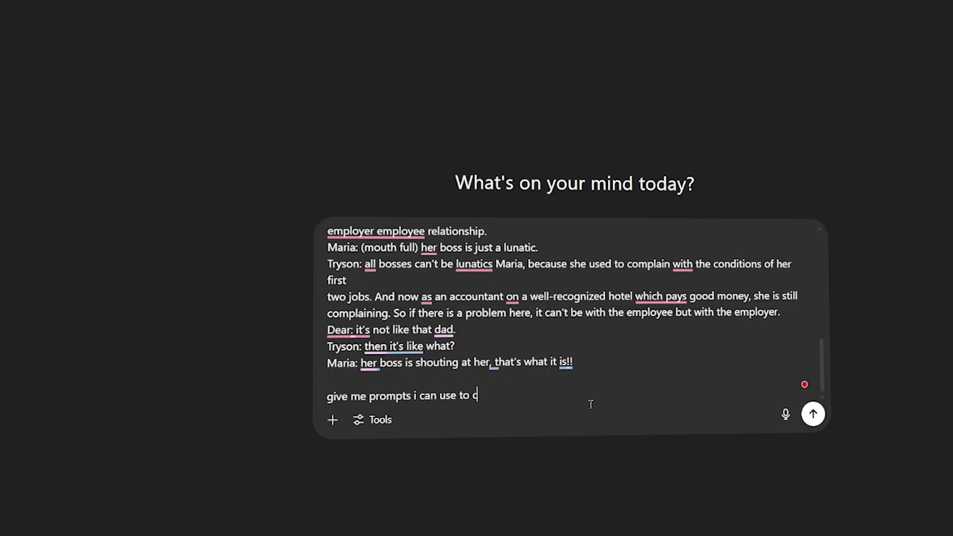
{"action": "type", "text": "eat"}
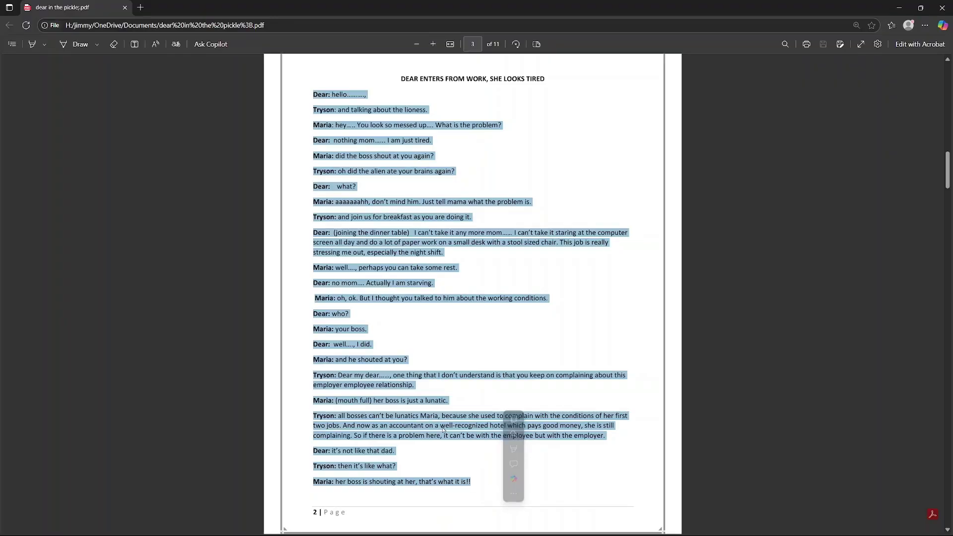
- Paste the dialogue into ChatGPT, ask "give me prompts i can use to create these characters using openart ai", and review the reply
{"action": "right_click", "coordinate": [443, 271]}
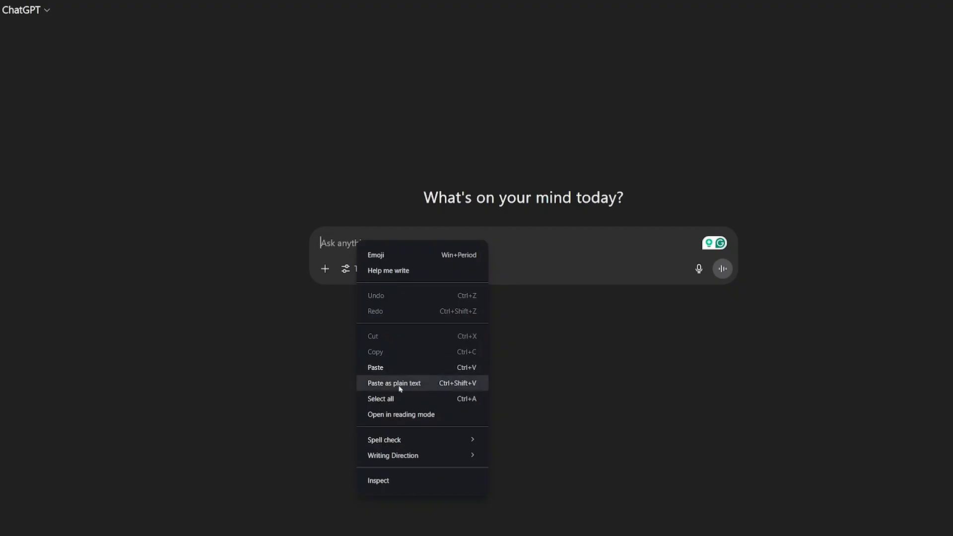
{"action": "left_click", "coordinate": [400, 366]}
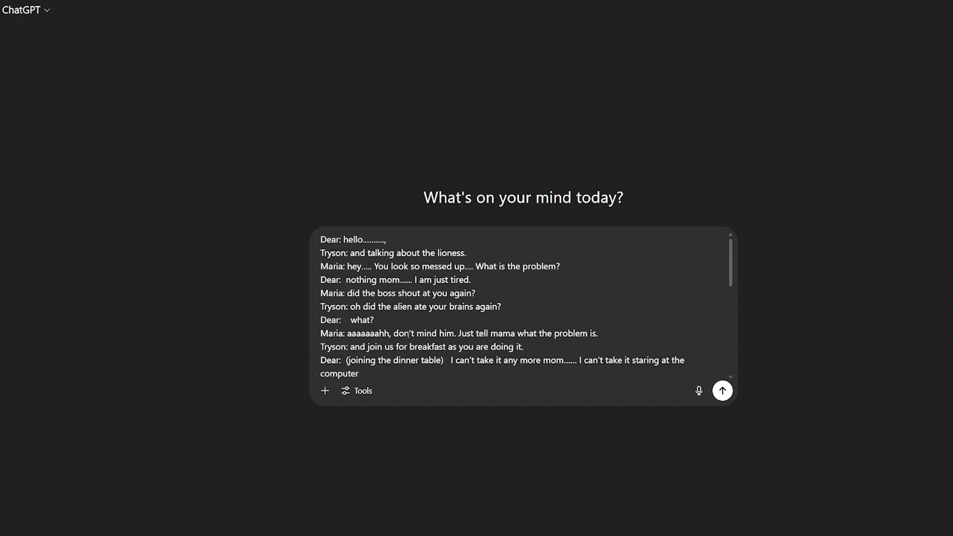
{"action": "scroll", "coordinate": [408, 334], "scroll_direction": "down", "scroll_amount": 6}
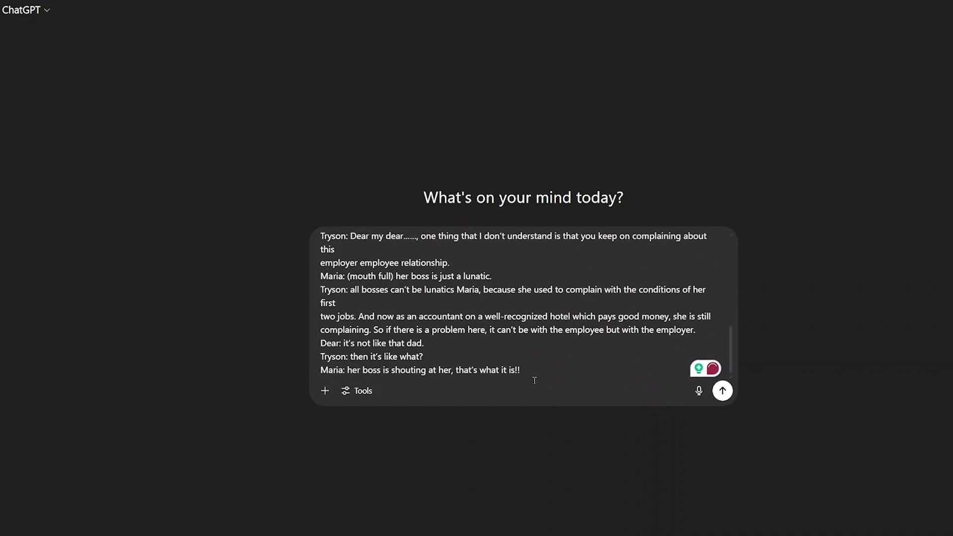
{"action": "key", "text": "shift+Return"}
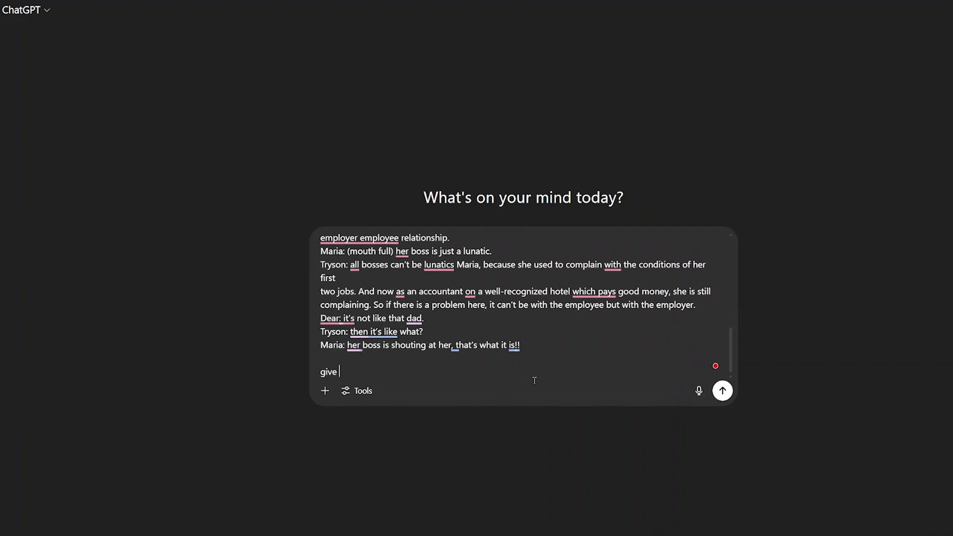
{"action": "type", "text": "give"}
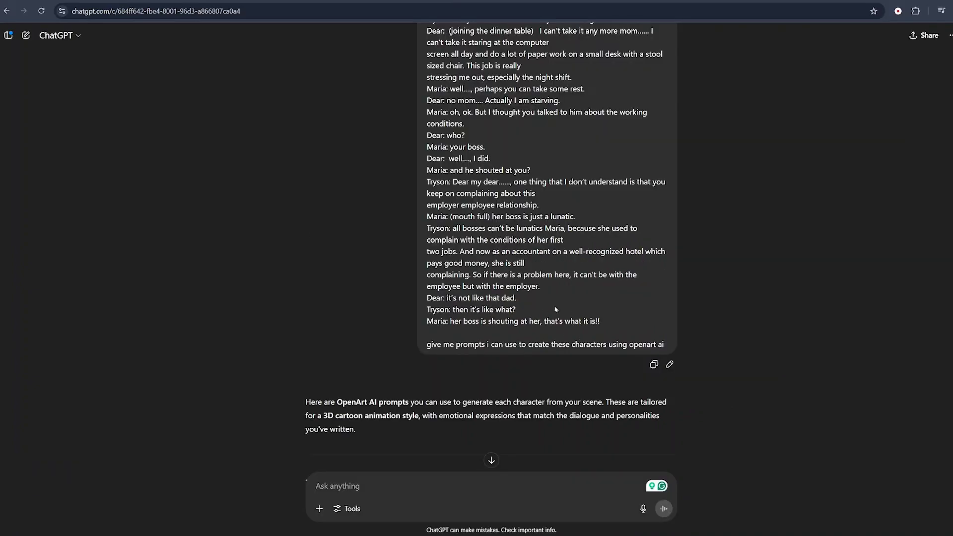
{"action": "scroll", "coordinate": [342, 209], "scroll_direction": "down", "scroll_amount": 7}
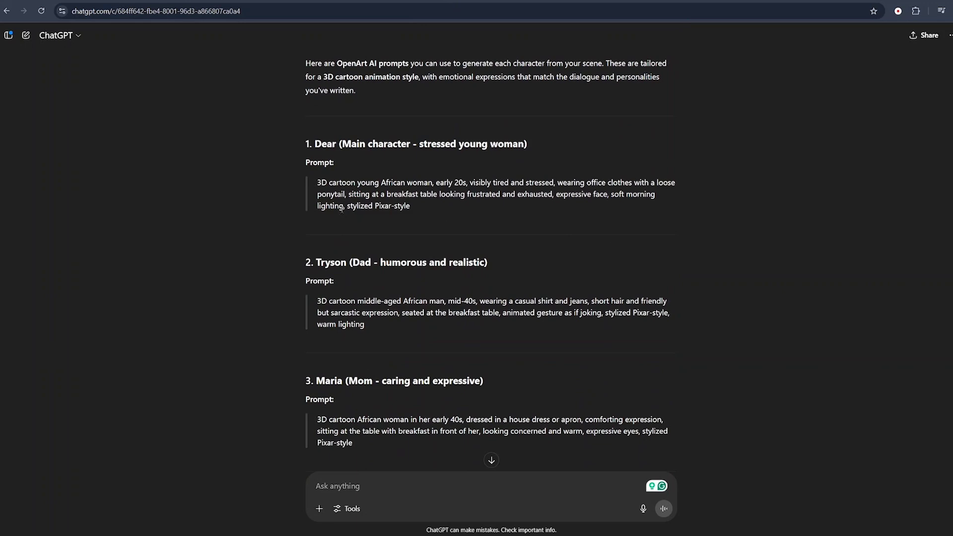
{"action": "scroll", "coordinate": [349, 183], "scroll_direction": "down", "scroll_amount": 1}
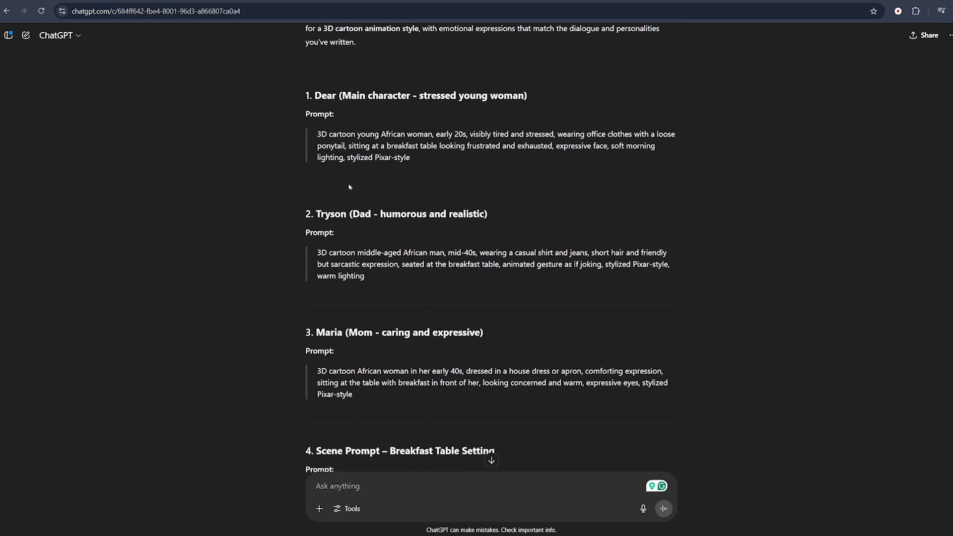
{"action": "scroll", "coordinate": [349, 187], "scroll_direction": "down", "scroll_amount": 1}
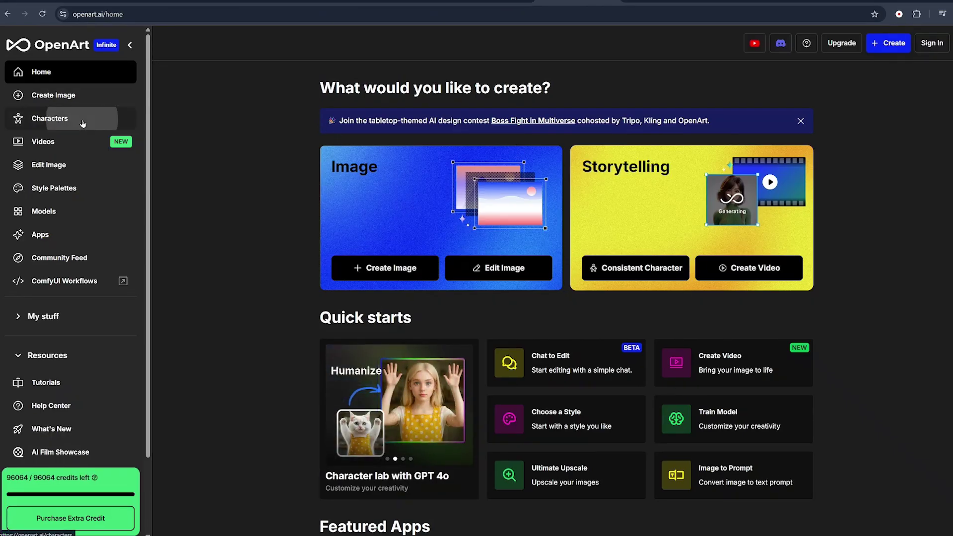
- Switch to OpenArt, go to its character section and open the form for creating a character from a description
{"action": "left_click", "coordinate": [83, 124]}
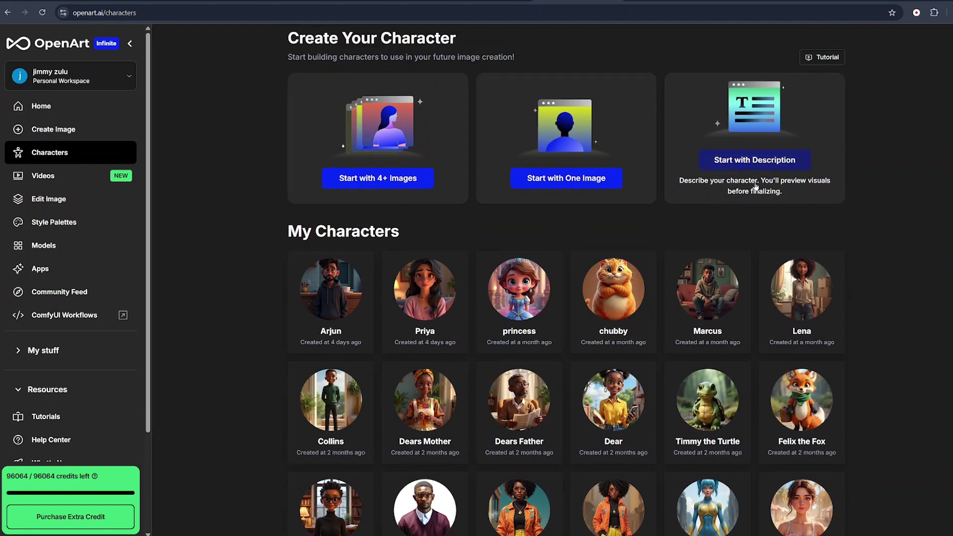
{"action": "left_click", "coordinate": [777, 169]}
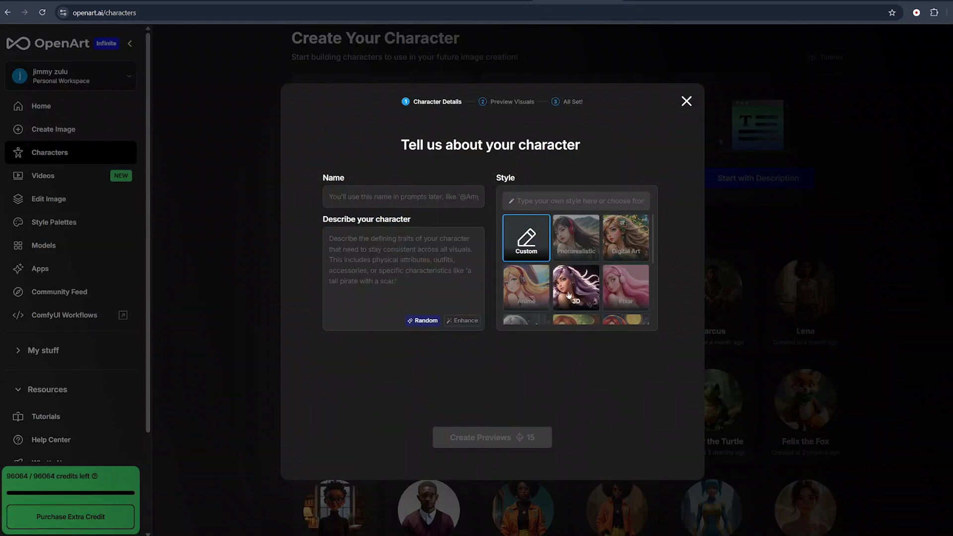
{"action": "key", "text": "Escape"}
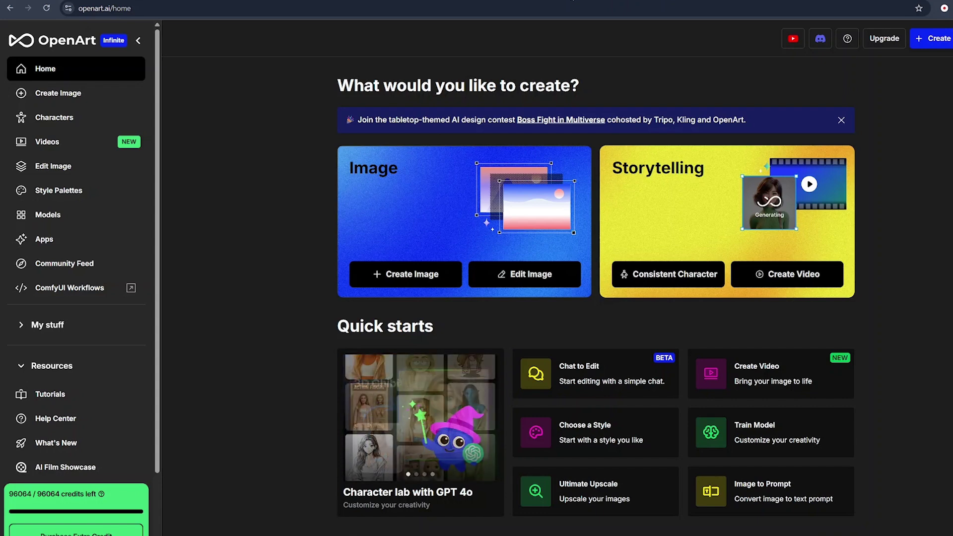
{"action": "left_click", "coordinate": [80, 120]}
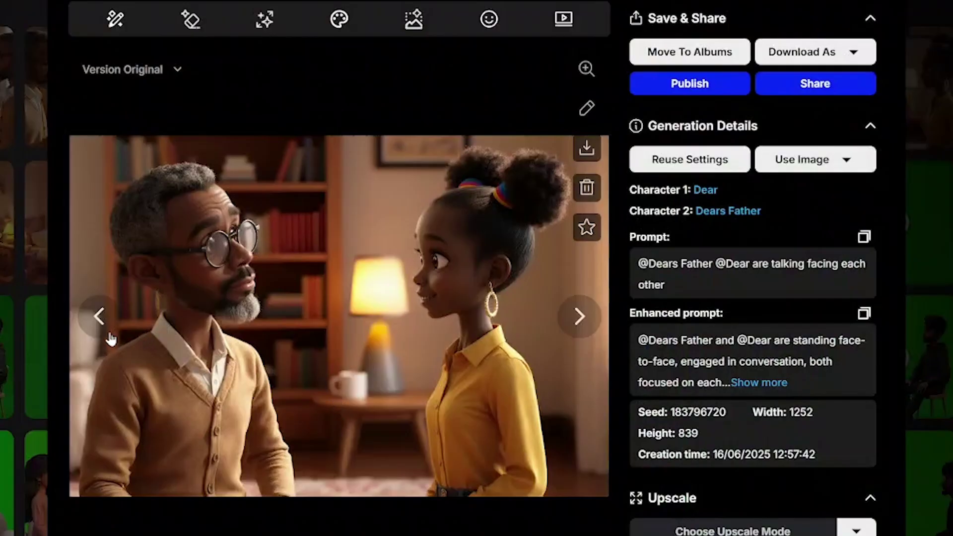
- Look through the generated images of Dears Father and Dear talking face to face
{"action": "left_click", "coordinate": [98, 318]}
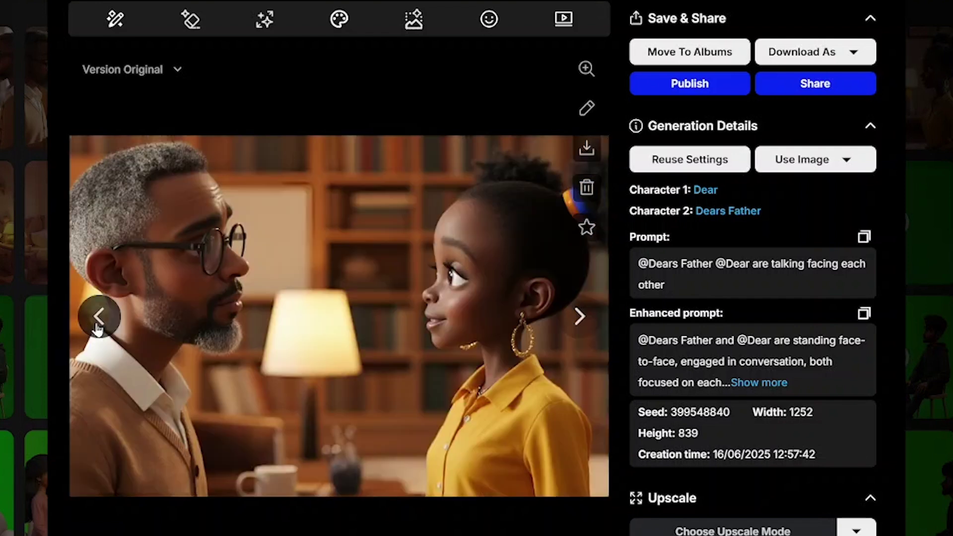
{"action": "left_click", "coordinate": [98, 325]}
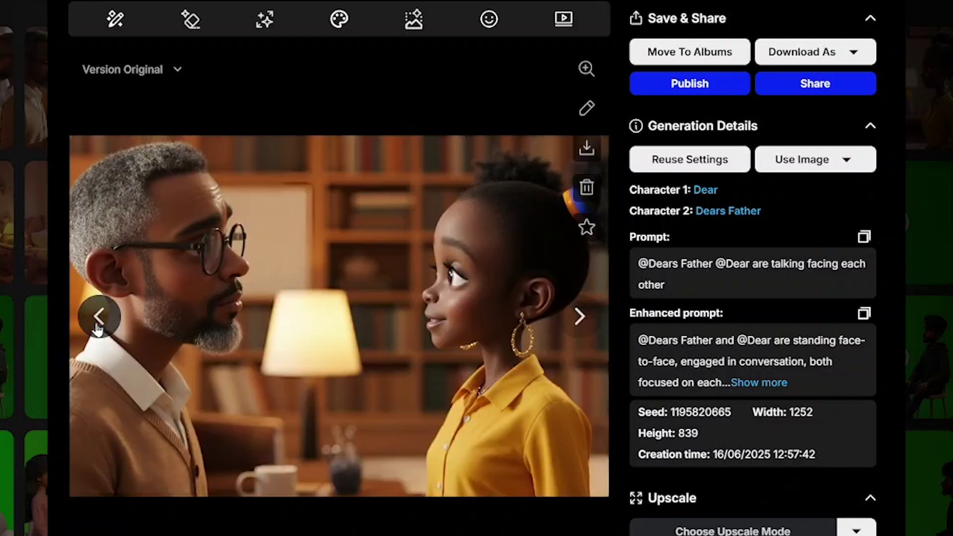
{"action": "left_click", "coordinate": [98, 326]}
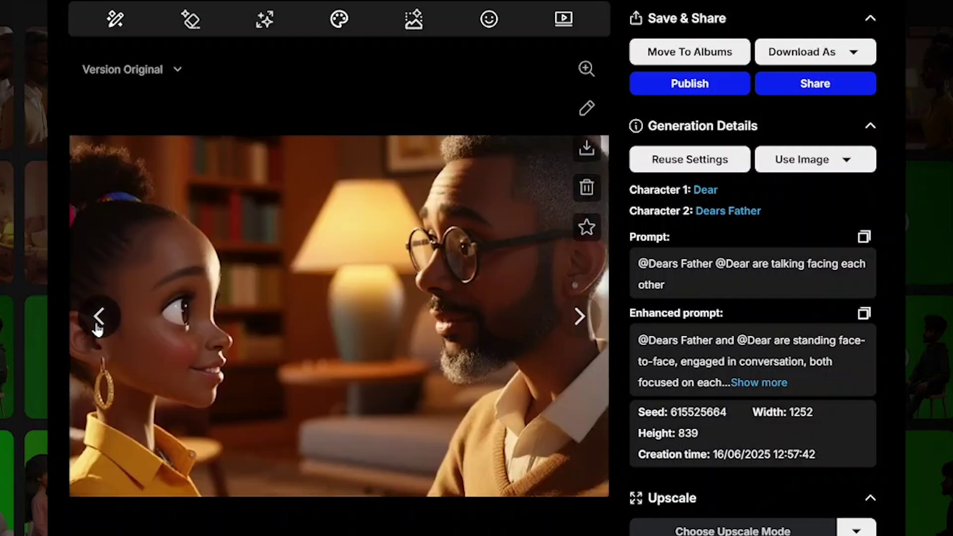
{"action": "left_click", "coordinate": [98, 326]}
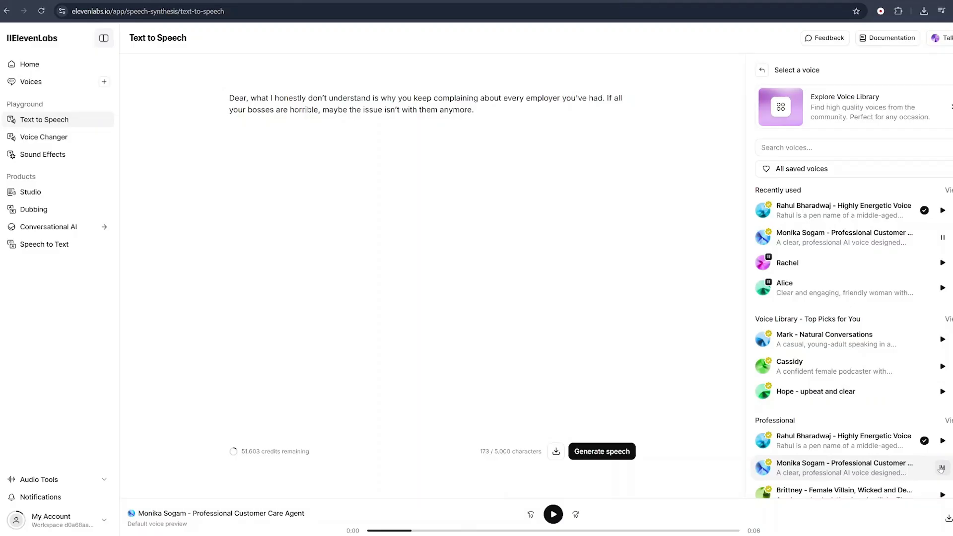
- Switch to ElevenLabs Text to Speech and preview the default voices Bill and Brian
{"action": "scroll", "coordinate": [938, 468], "scroll_direction": "down", "scroll_amount": 5}
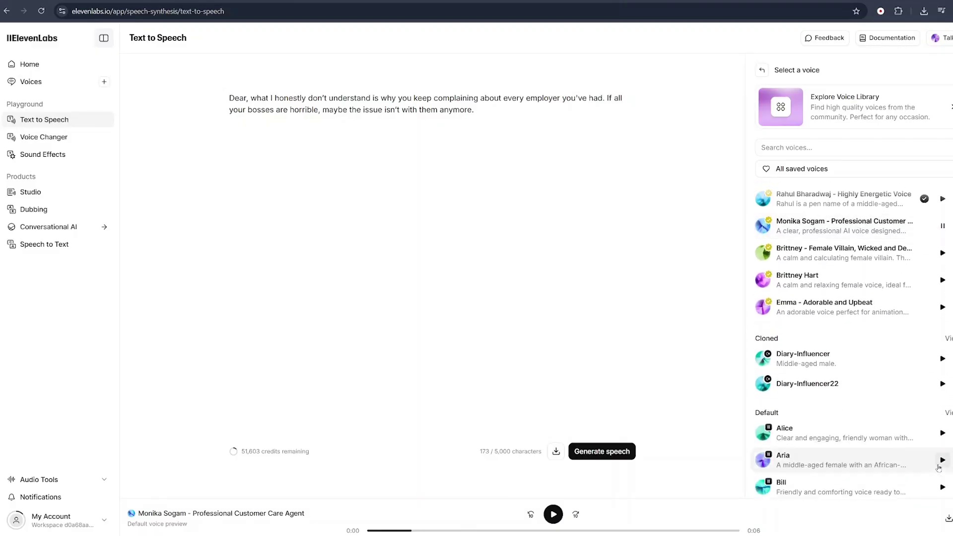
{"action": "scroll", "coordinate": [938, 468], "scroll_direction": "down", "scroll_amount": 1}
{"action": "scroll", "coordinate": [938, 468], "scroll_direction": "down", "scroll_amount": 1}
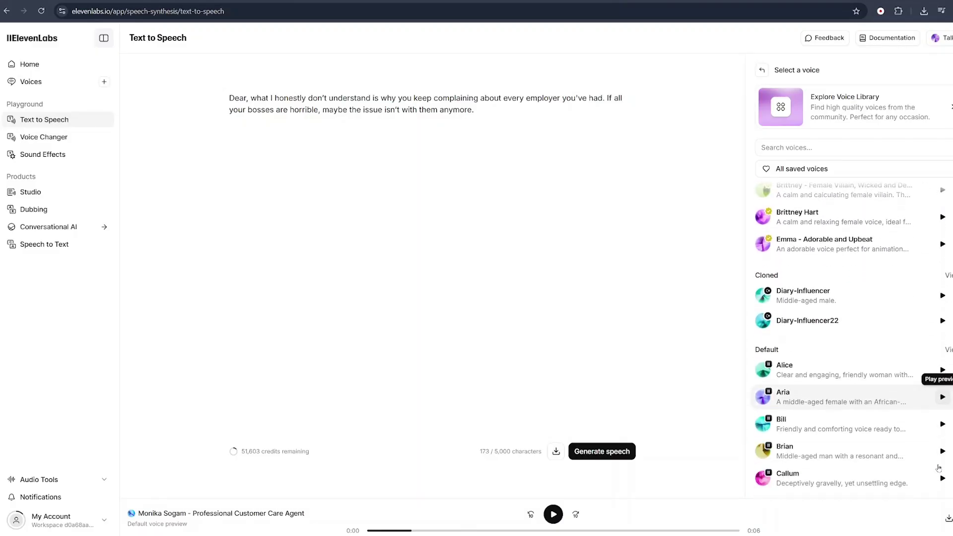
{"action": "left_click", "coordinate": [943, 426]}
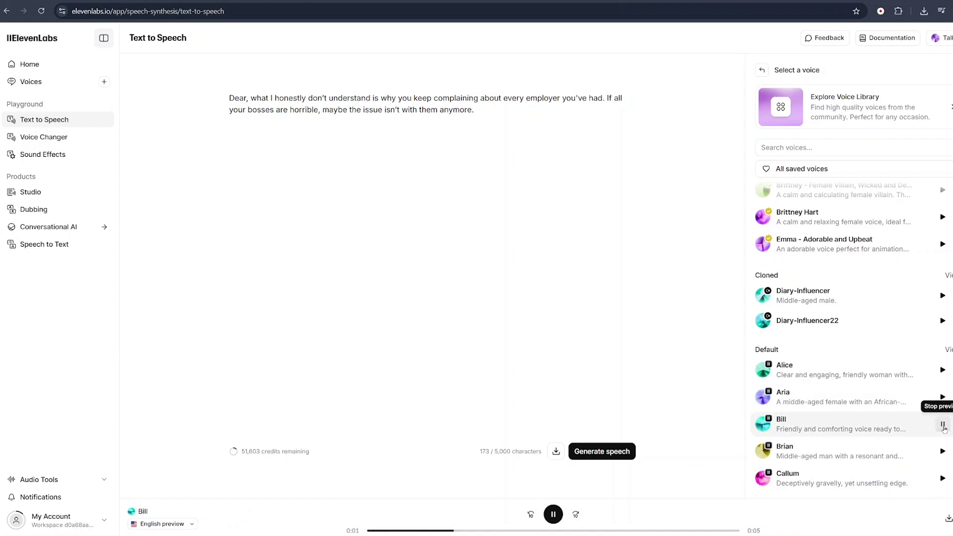
{"action": "left_click", "coordinate": [943, 452]}
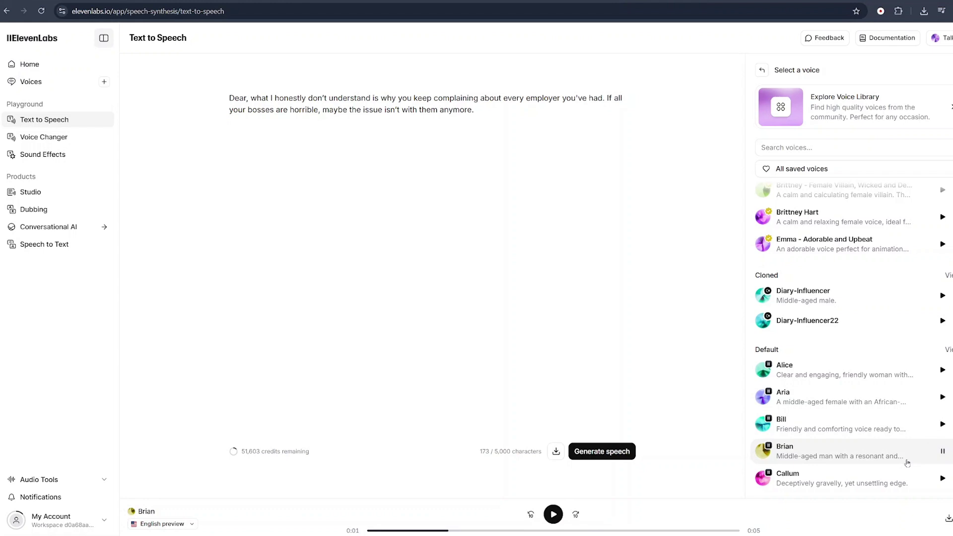
- Generate speech for the entered line with the Brian voice and download the audio
{"action": "left_click", "coordinate": [813, 459]}
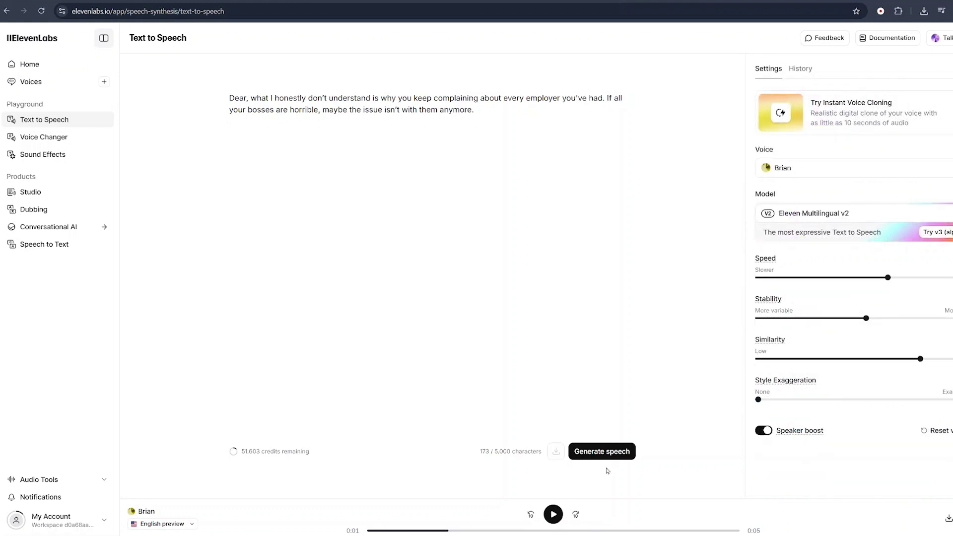
{"action": "left_click", "coordinate": [599, 453]}
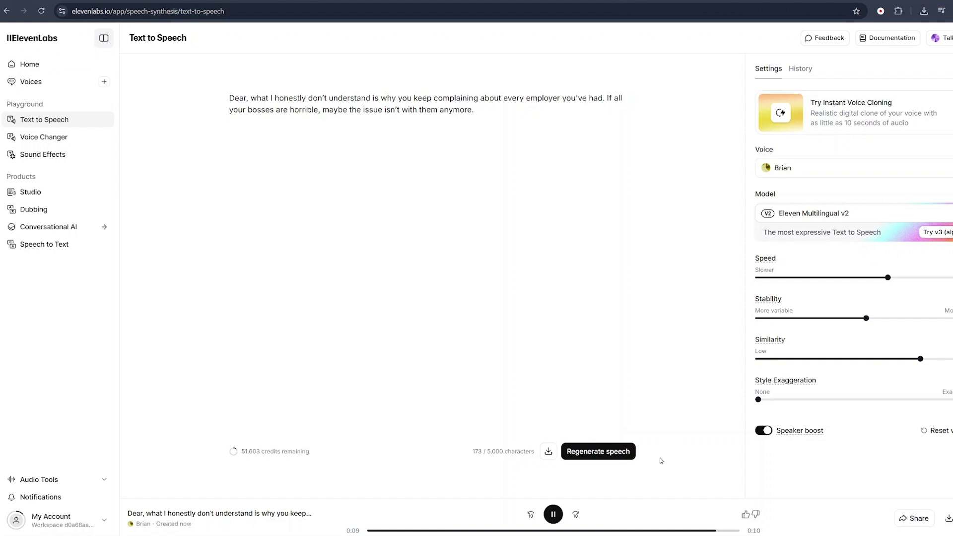
{"action": "left_click", "coordinate": [548, 453]}
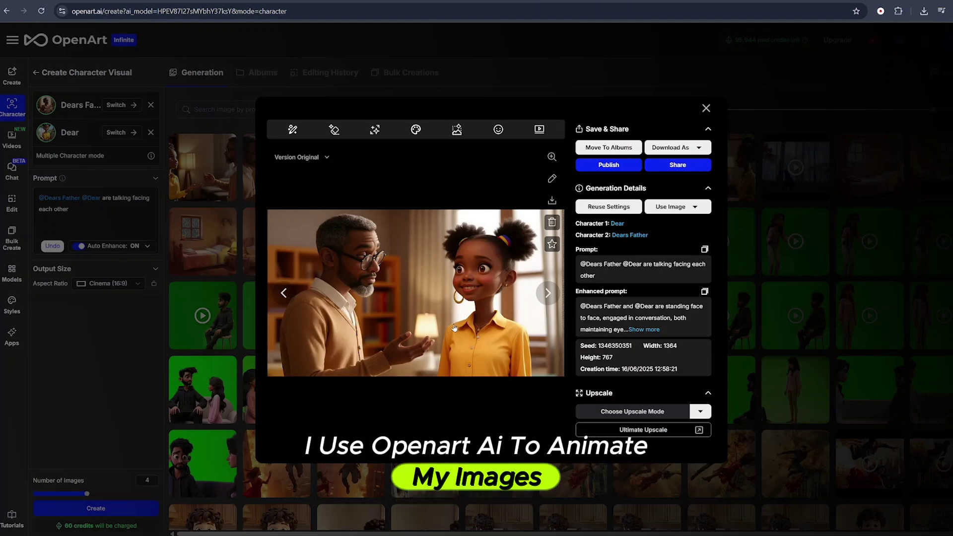
- Switch to OpenArt and load the generated image of Dears Father and Dear into the Kling 2.1 image-to-video generator
{"action": "left_click", "coordinate": [706, 108]}
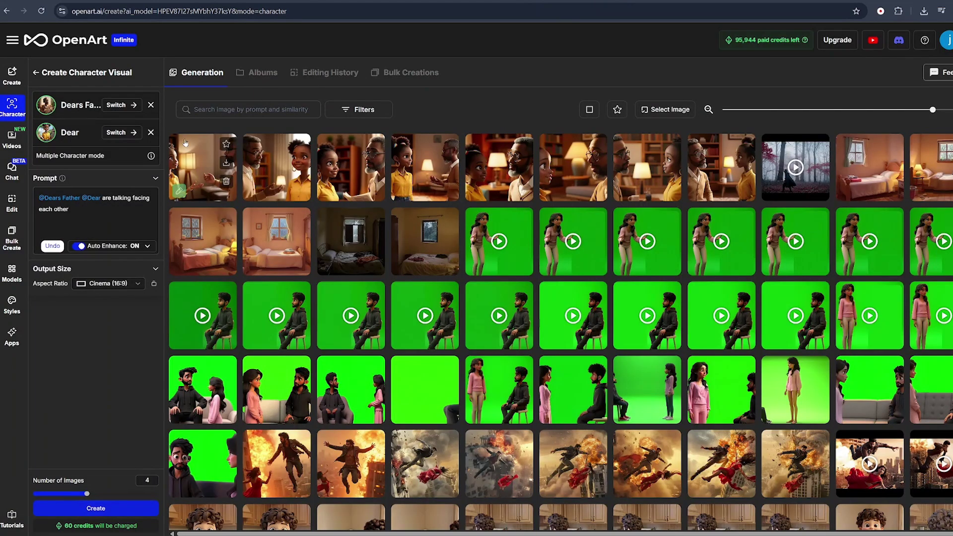
{"action": "left_click", "coordinate": [12, 143]}
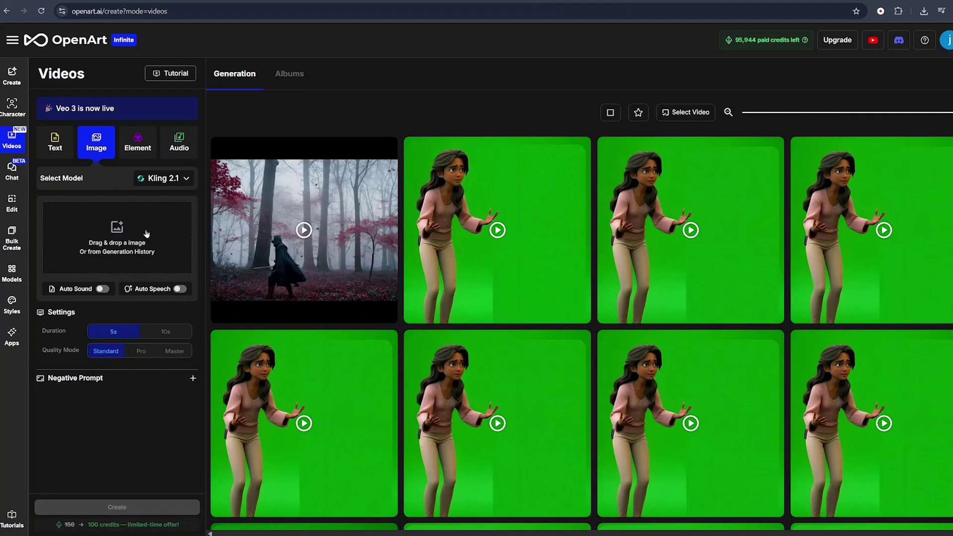
{"action": "left_click", "coordinate": [146, 233]}
{"action": "left_click", "coordinate": [158, 251]}
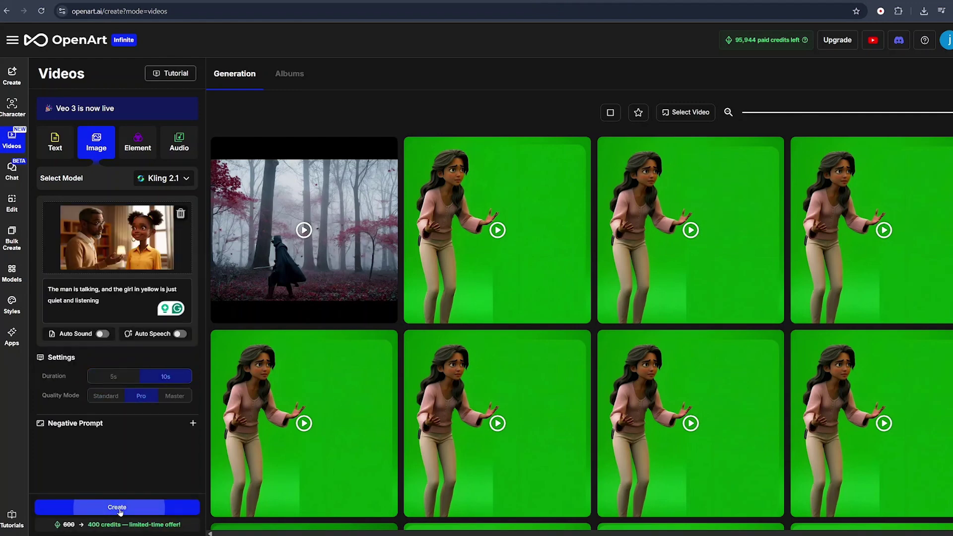
- Generate the 10-second Pro-quality video of the man talking while the girl in yellow quietly listens
{"action": "left_click", "coordinate": [117, 507]}
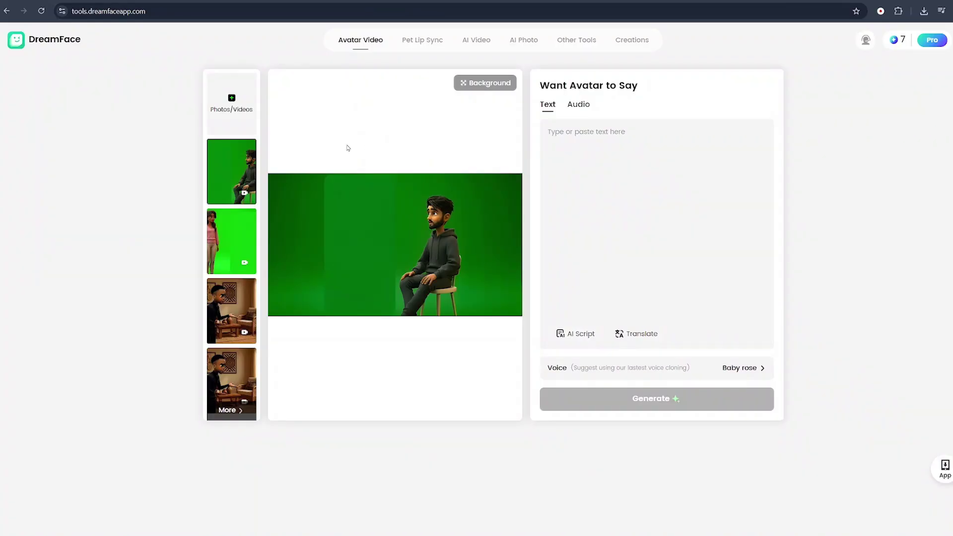
- Switch to DreamFace and upload the downloaded OpenArt video of the father and daughter as the avatar video
{"action": "left_click", "coordinate": [228, 110]}
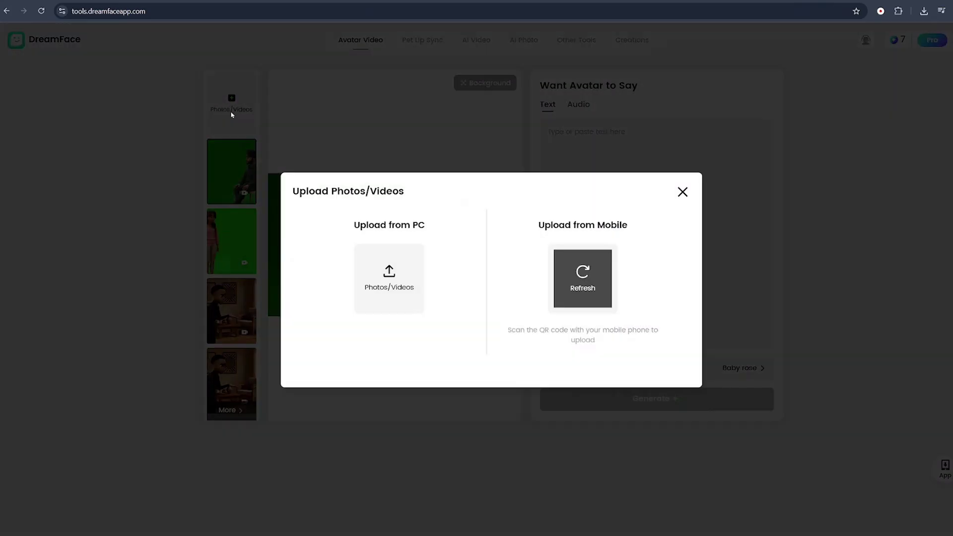
{"action": "left_click", "coordinate": [389, 286]}
{"action": "double_click", "coordinate": [149, 68]}
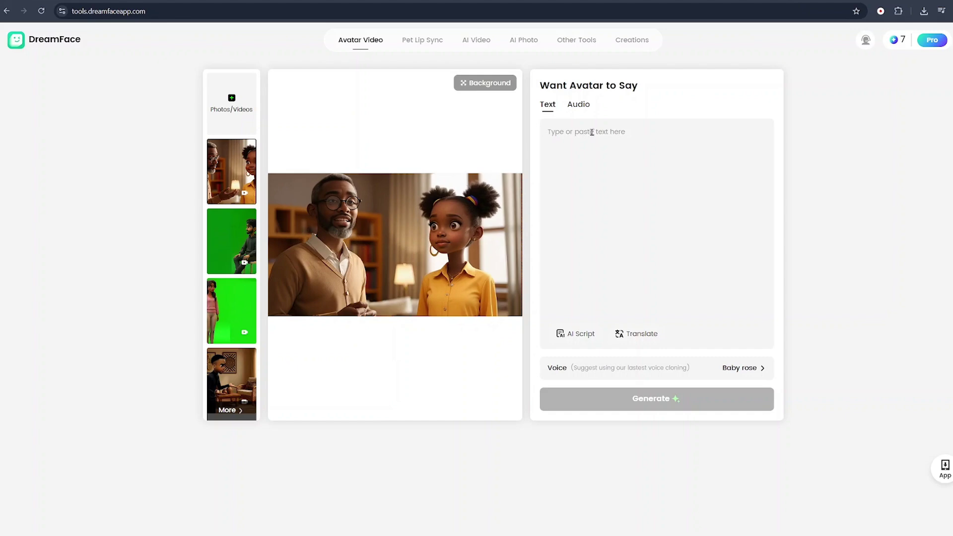
- Upload the ElevenLabs Brian recording as the avatar's speech audio and generate the lip-synced video
{"action": "left_click", "coordinate": [581, 105]}
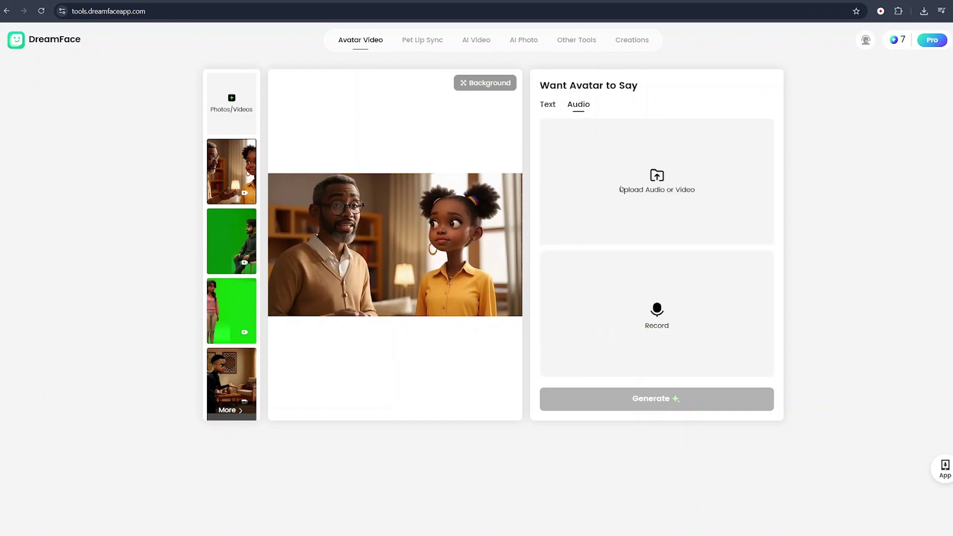
{"action": "left_click", "coordinate": [620, 189]}
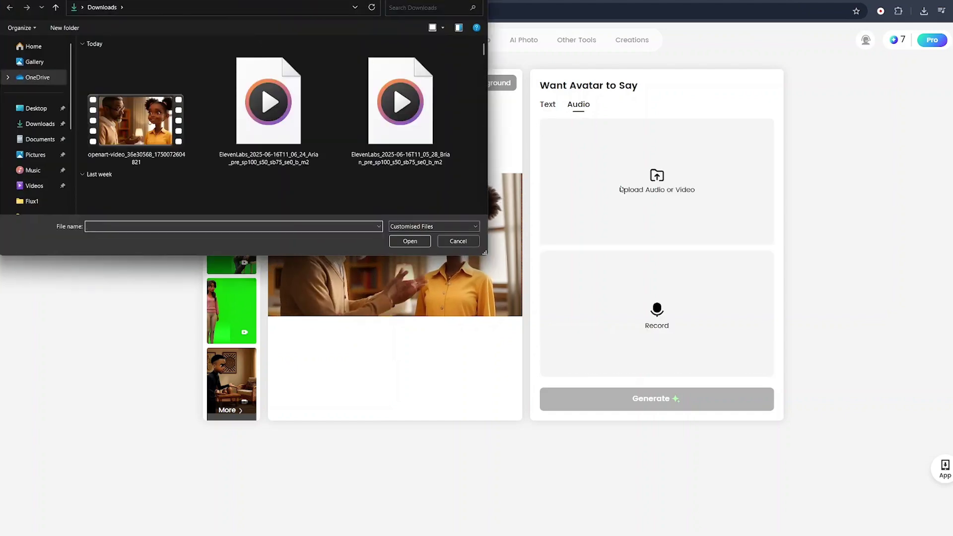
{"action": "double_click", "coordinate": [400, 109]}
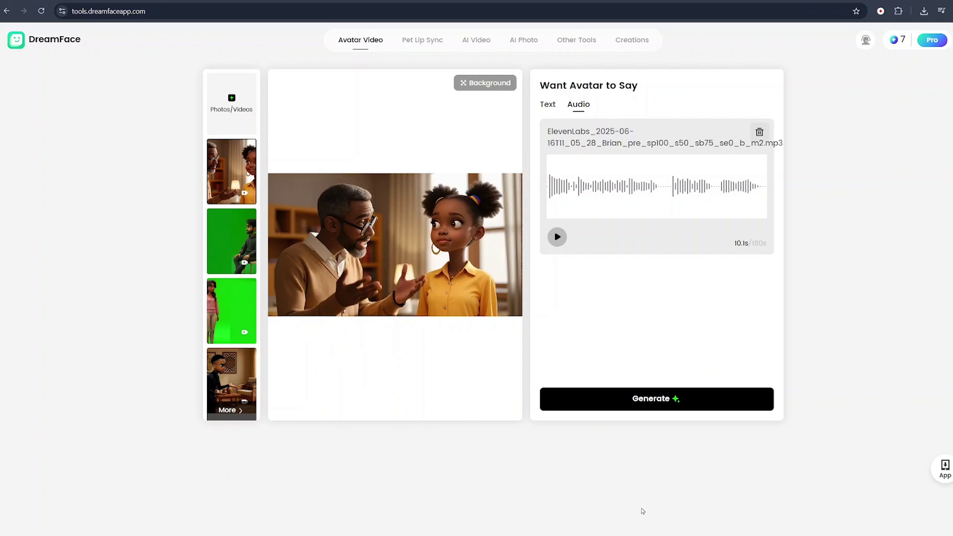
{"action": "left_click", "coordinate": [658, 404]}
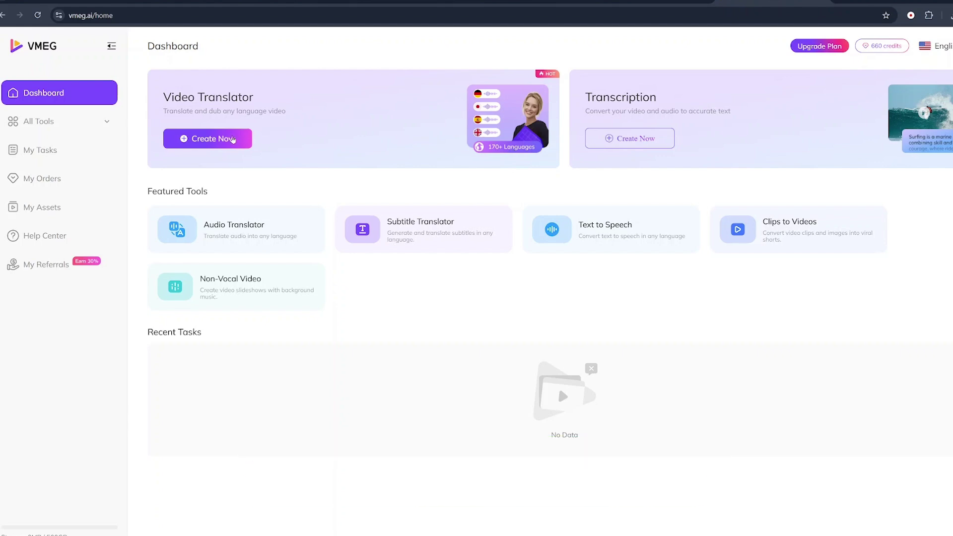
- Switch to VMEG and submit the lip-synced video to the Video Translator with Spanish (Spain) as the target language
{"action": "left_click", "coordinate": [232, 139]}
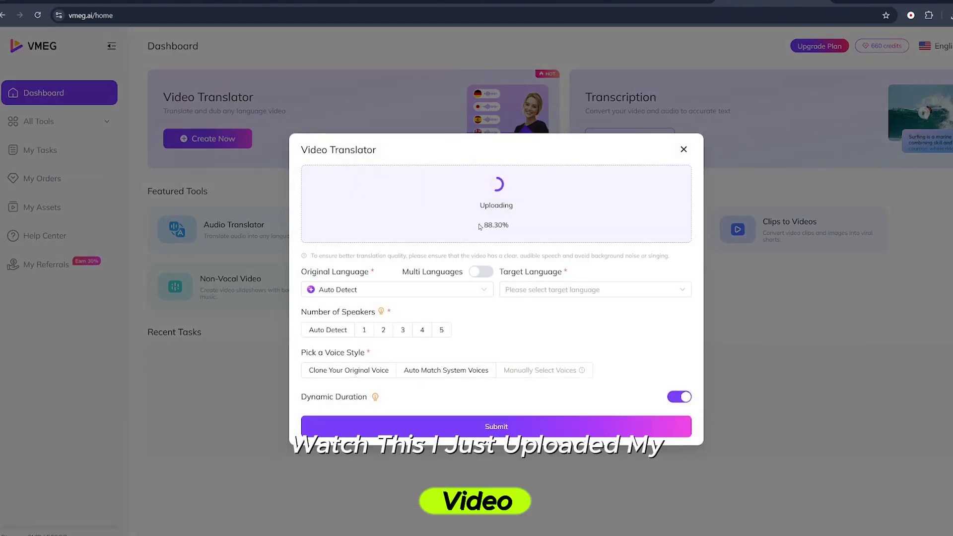
{"action": "left_click", "coordinate": [623, 287]}
{"action": "left_click", "coordinate": [545, 342]}
{"action": "left_click", "coordinate": [494, 419]}
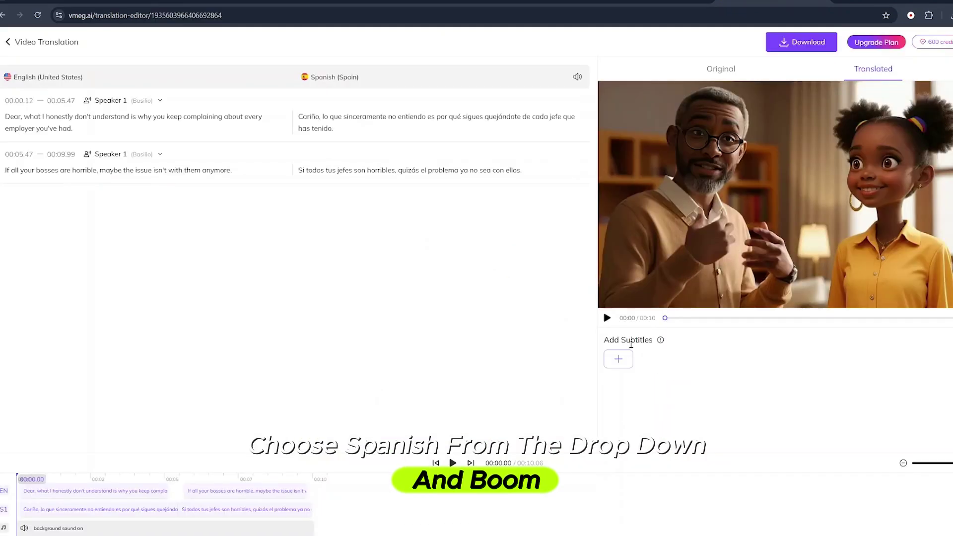
- Add subtitles in the black-on-white box style to the translated video and play it back
{"action": "left_click", "coordinate": [620, 365]}
{"action": "left_click", "coordinate": [525, 247]}
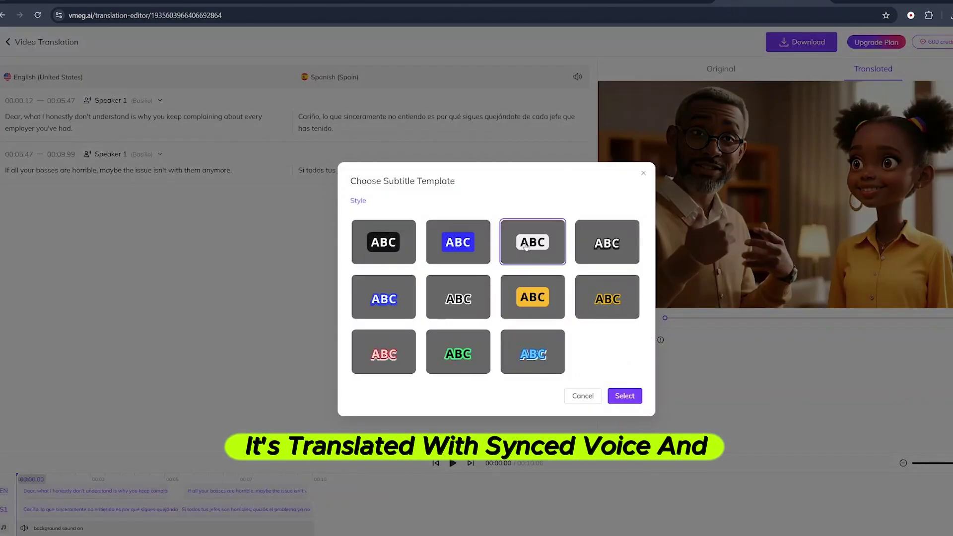
{"action": "left_click", "coordinate": [624, 396]}
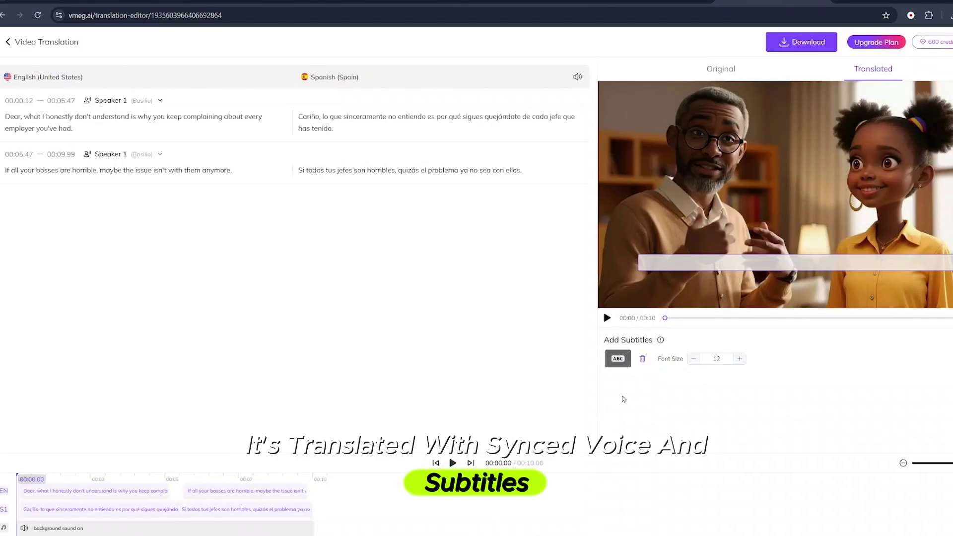
{"action": "left_click", "coordinate": [607, 318]}
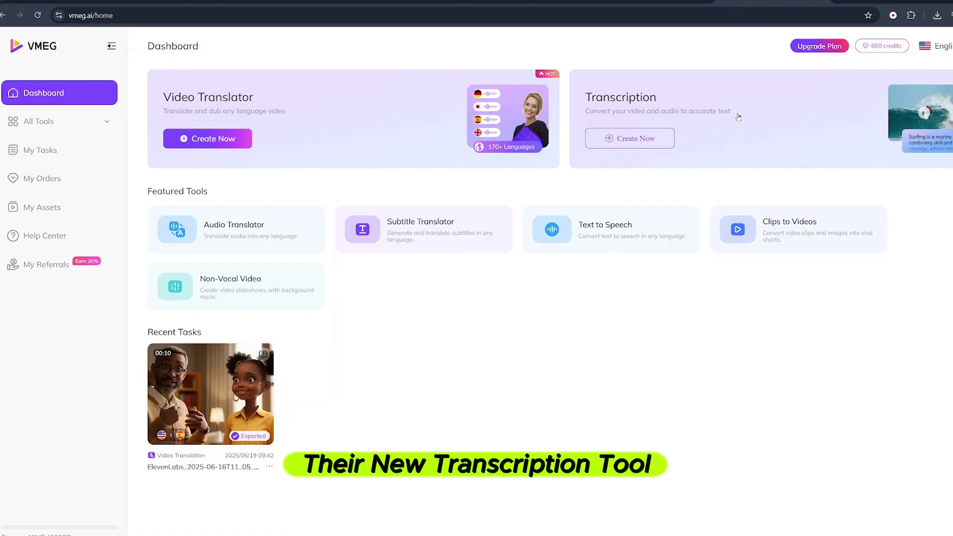
- View the options of the Transcription tool from the dashboard and close it
{"action": "left_click", "coordinate": [652, 140]}
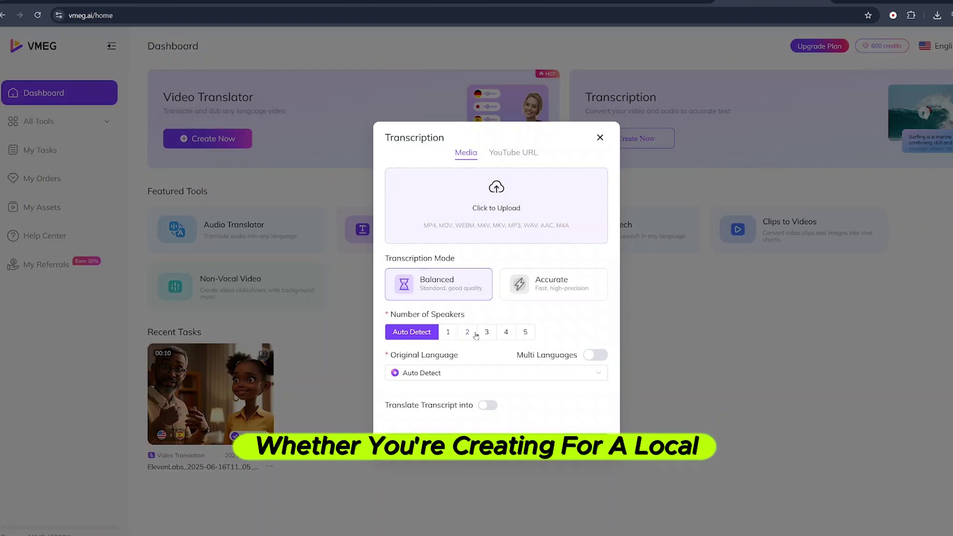
{"action": "left_click", "coordinate": [600, 138]}
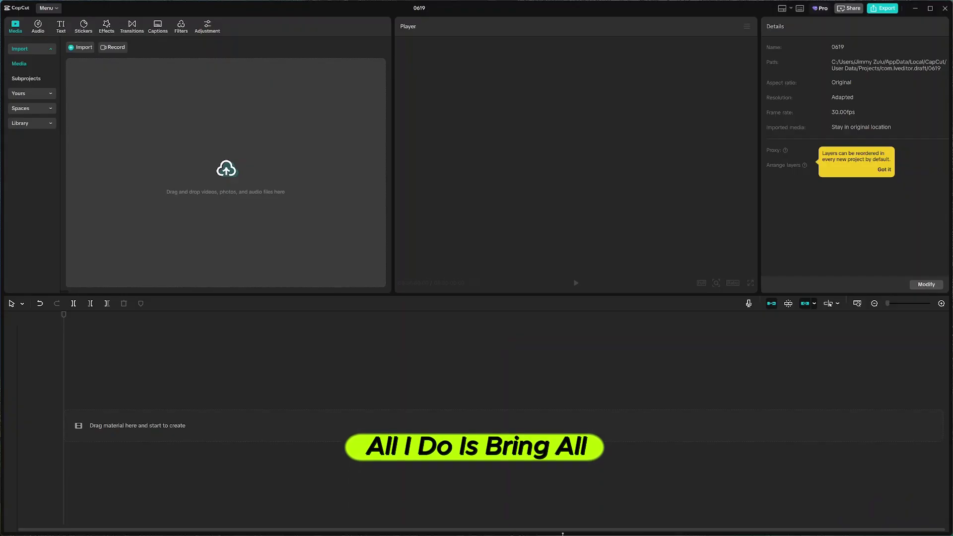
- Switch to CapCut, import the three animated clips and place them all on the timeline
{"action": "left_click_drag", "start_coordinate": [659, 300], "coordinate": [237, 193]}
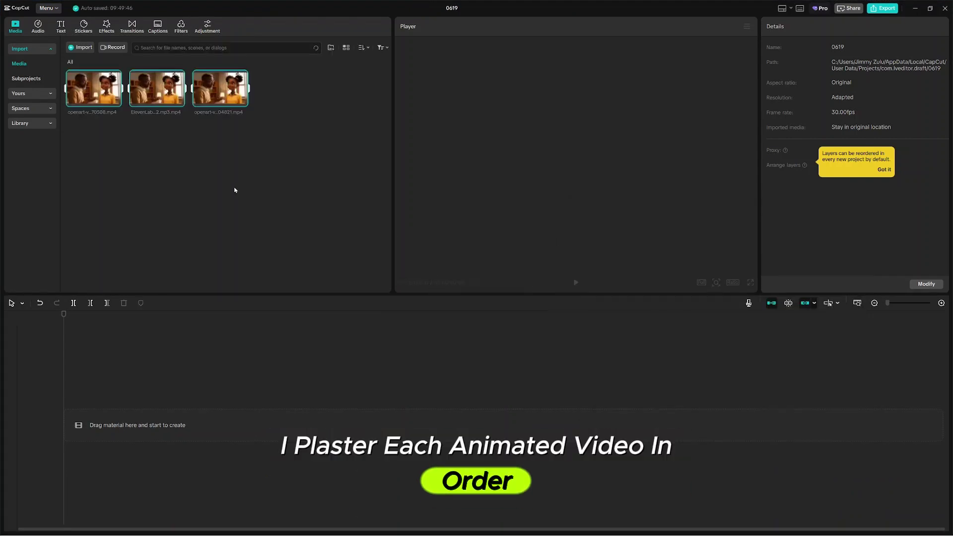
{"action": "left_click_drag", "start_coordinate": [157, 90], "coordinate": [116, 431]}
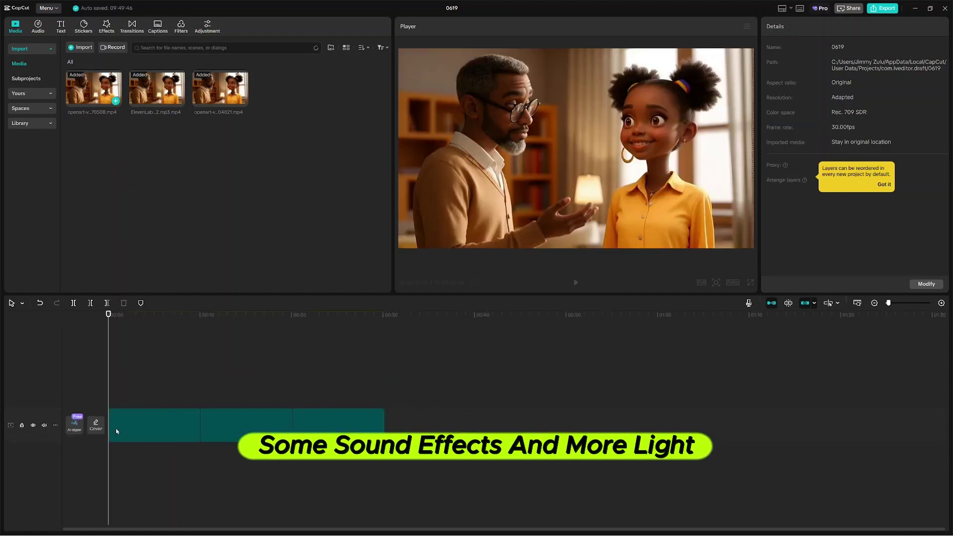
- Preview the opening clip and move the ElevenLabs Brian clip to the front of the timeline
{"action": "left_click", "coordinate": [144, 315]}
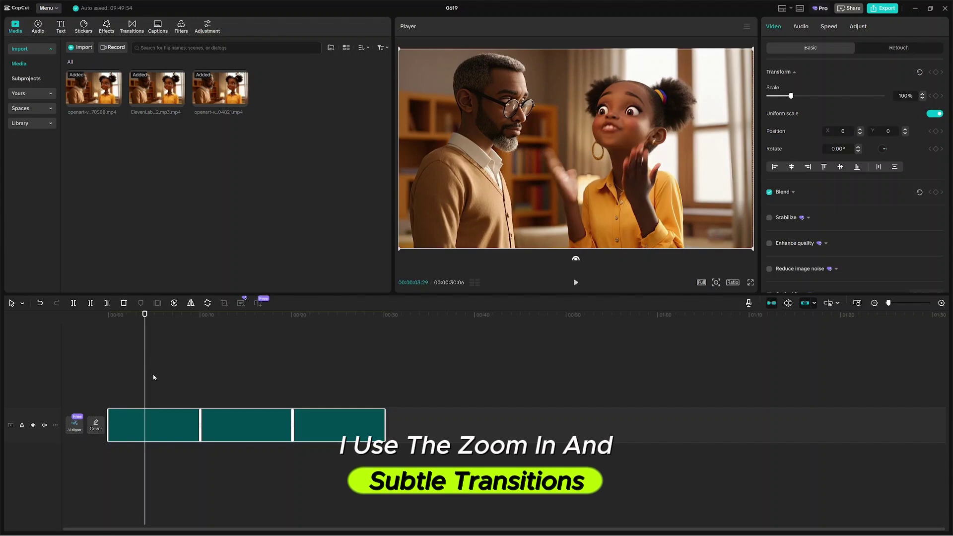
{"action": "left_click_drag", "start_coordinate": [145, 378], "coordinate": [109, 377]}
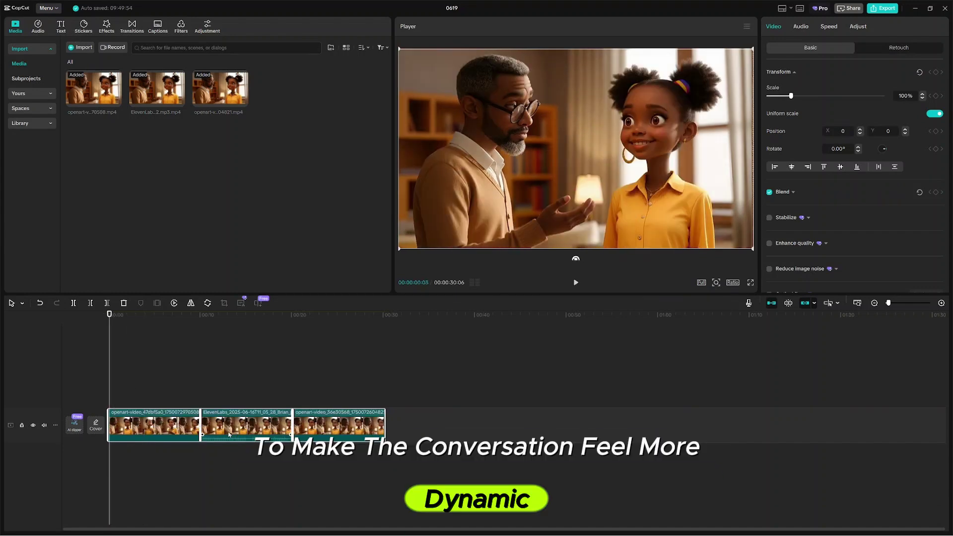
{"action": "left_click", "coordinate": [212, 382]}
{"action": "left_click_drag", "start_coordinate": [214, 425], "coordinate": [122, 425]}
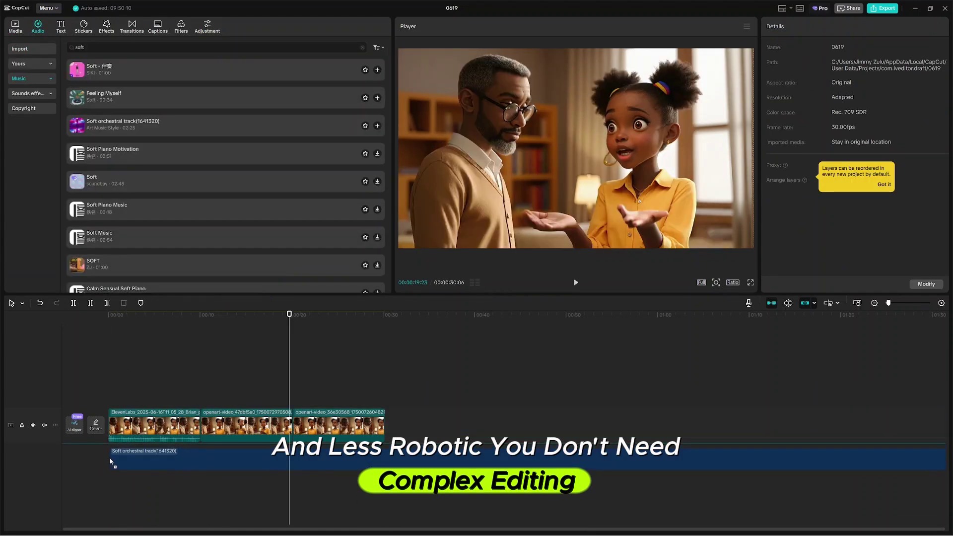
- Lay the Soft orchestral track beneath the clips from the start and place a boots footsteps effect under the third clip
{"action": "left_click_drag", "start_coordinate": [107, 454], "coordinate": [108, 455]}
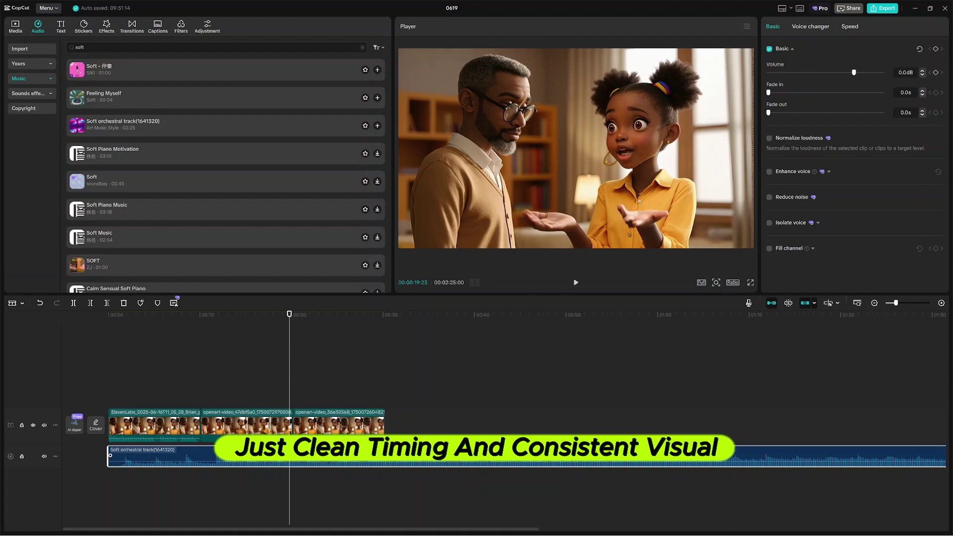
{"action": "left_click_drag", "start_coordinate": [109, 455], "coordinate": [108, 454]}
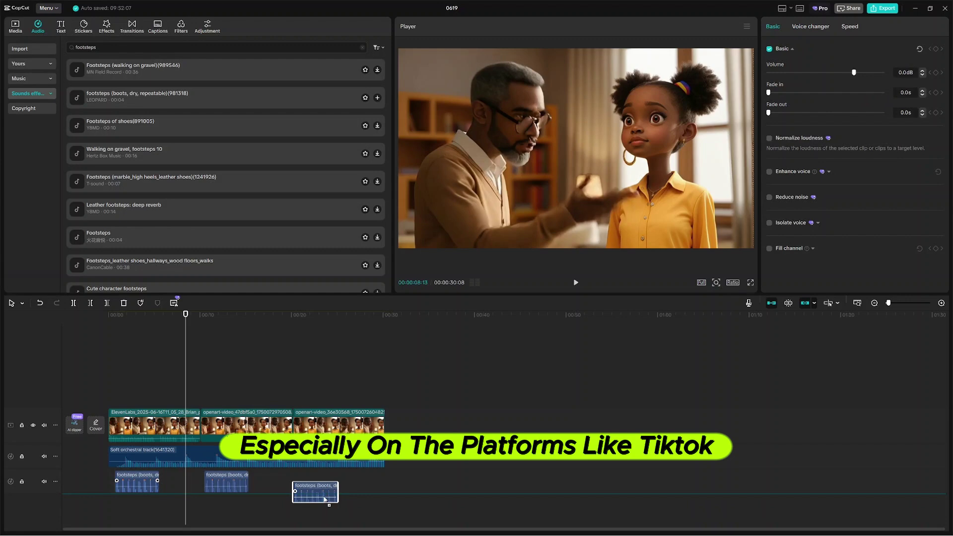
{"action": "left_click_drag", "start_coordinate": [325, 499], "coordinate": [329, 491]}
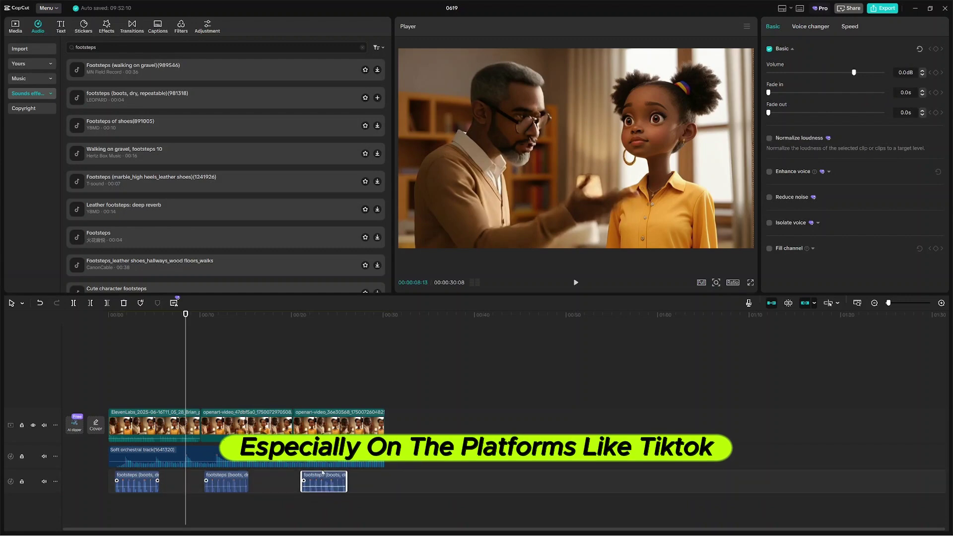
- Generate English auto captions for the timeline and check one over the second clip
{"action": "left_click", "coordinate": [352, 283]}
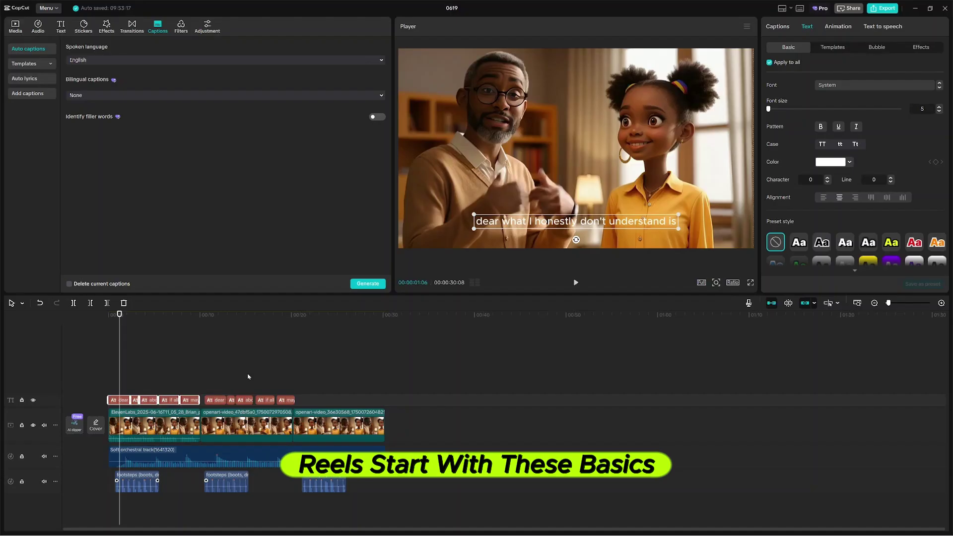
{"action": "left_click", "coordinate": [248, 377]}
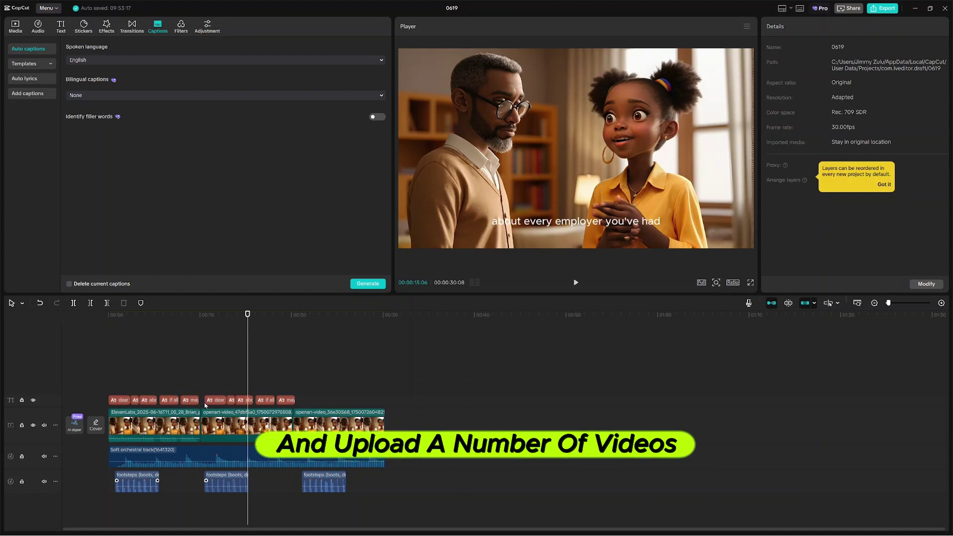
- Restyle all captions with the third recently used font and the white-with-black-outline preset, and review them back to the start
{"action": "left_click", "coordinate": [119, 400]}
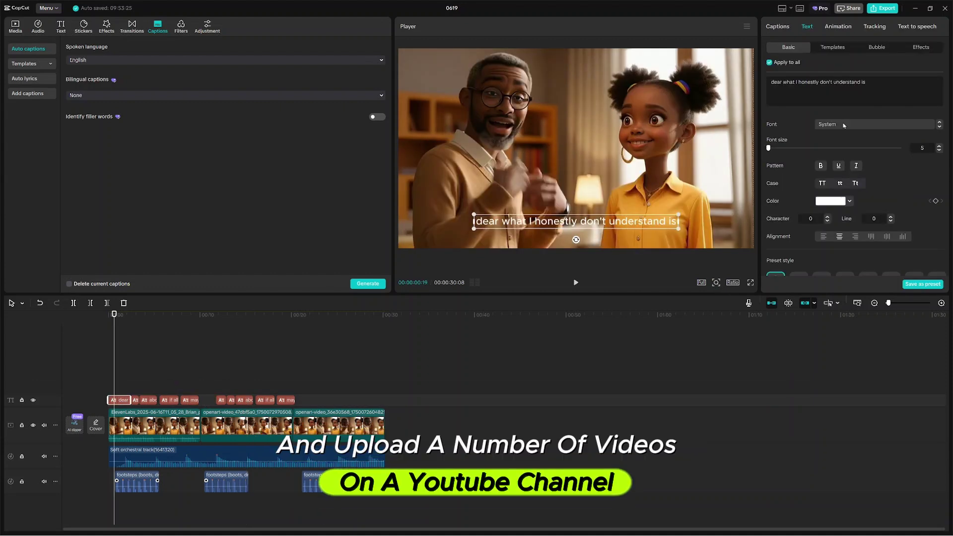
{"action": "left_click", "coordinate": [843, 125]}
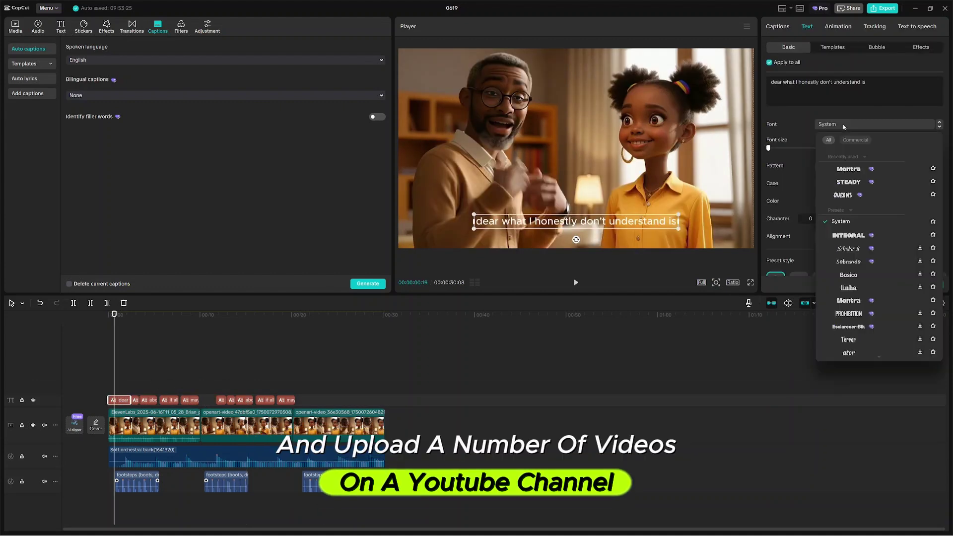
{"action": "left_click", "coordinate": [845, 194]}
{"action": "scroll", "coordinate": [834, 209], "scroll_direction": "down", "scroll_amount": 2}
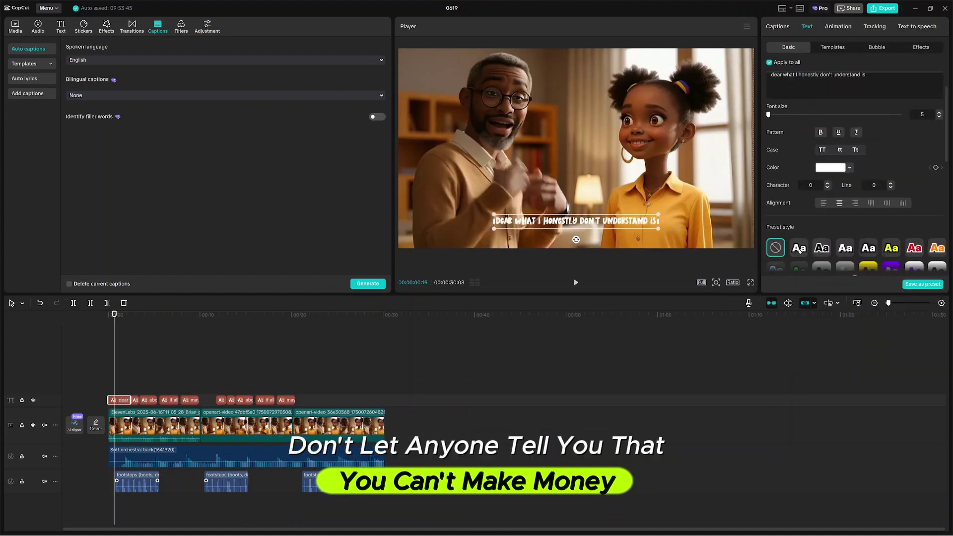
{"action": "left_click", "coordinate": [196, 370]}
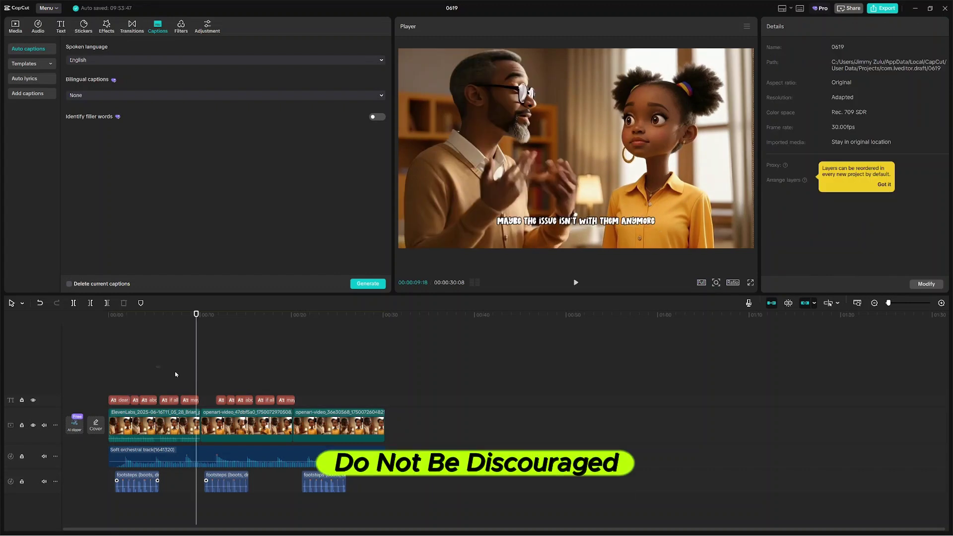
{"action": "left_click_drag", "start_coordinate": [193, 377], "coordinate": [97, 376]}
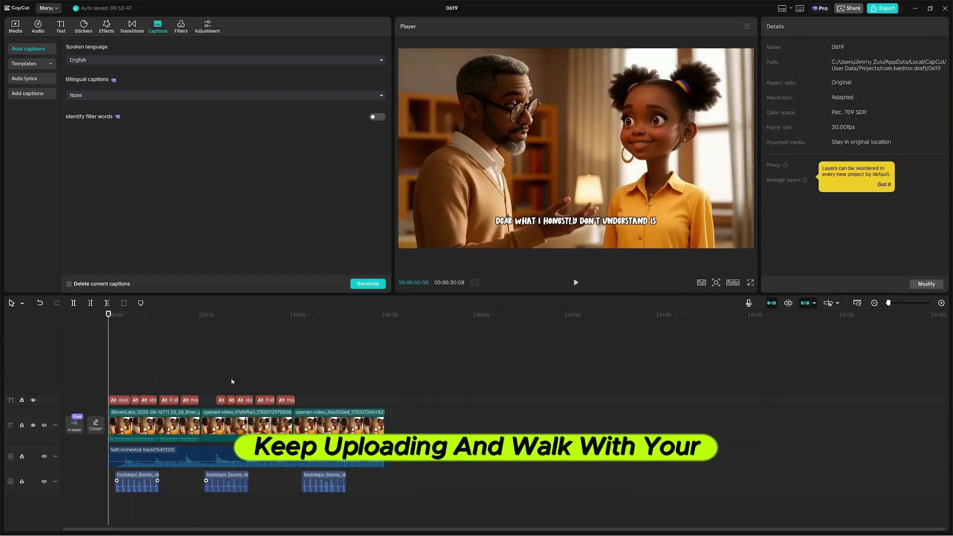